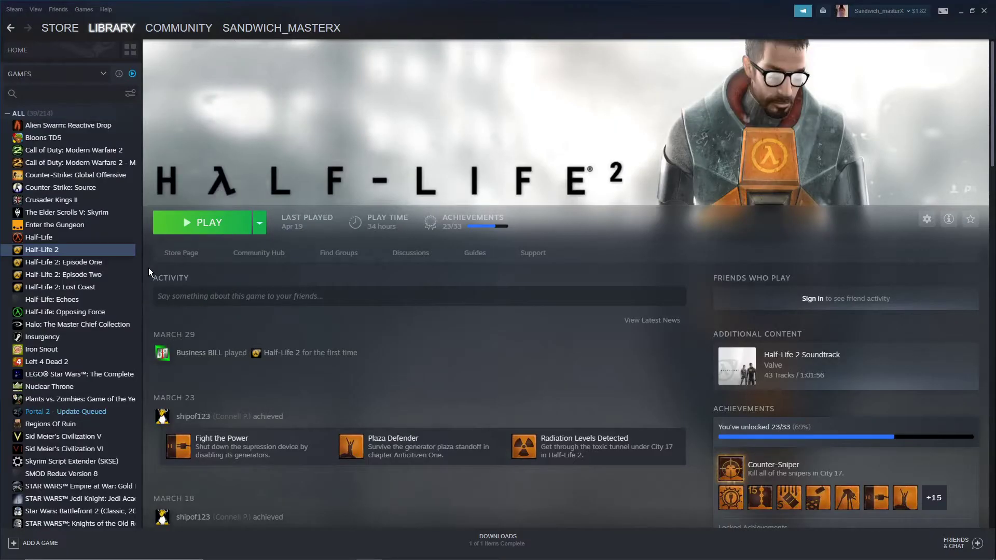
- Open Half-Life 2's local install folder through its Steam properties' Local Files page
{"action": "right_click", "coordinate": [124, 251]}
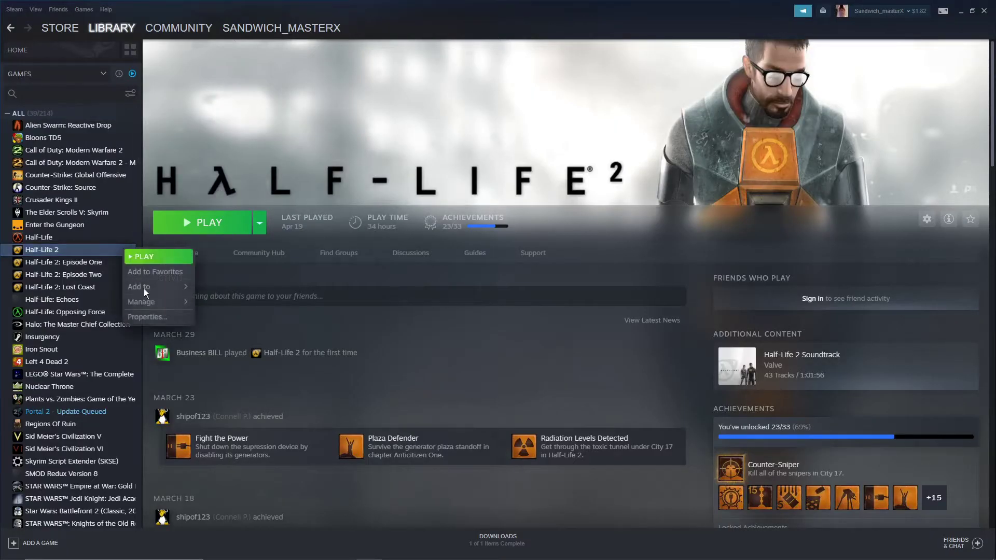
{"action": "left_click", "coordinate": [171, 316]}
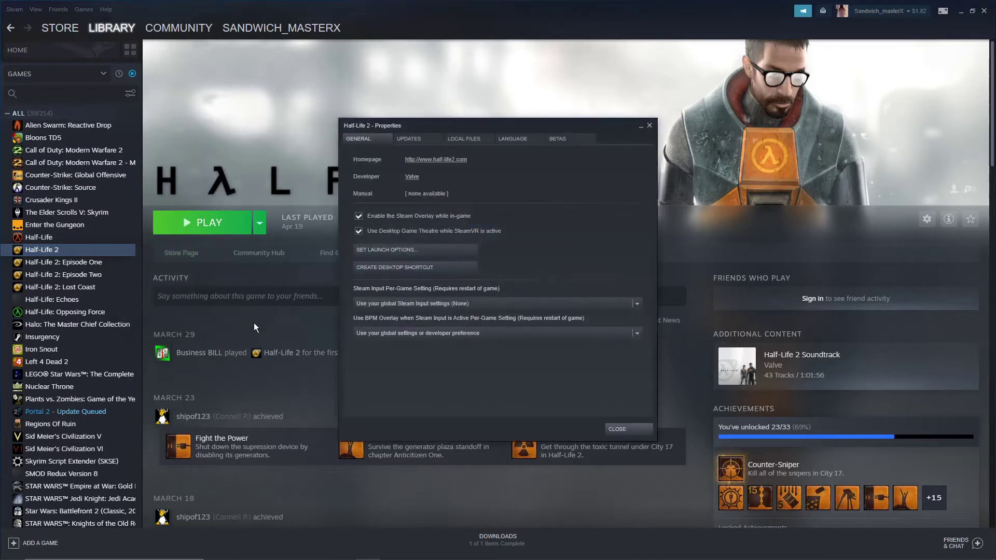
{"action": "left_click", "coordinate": [464, 141]}
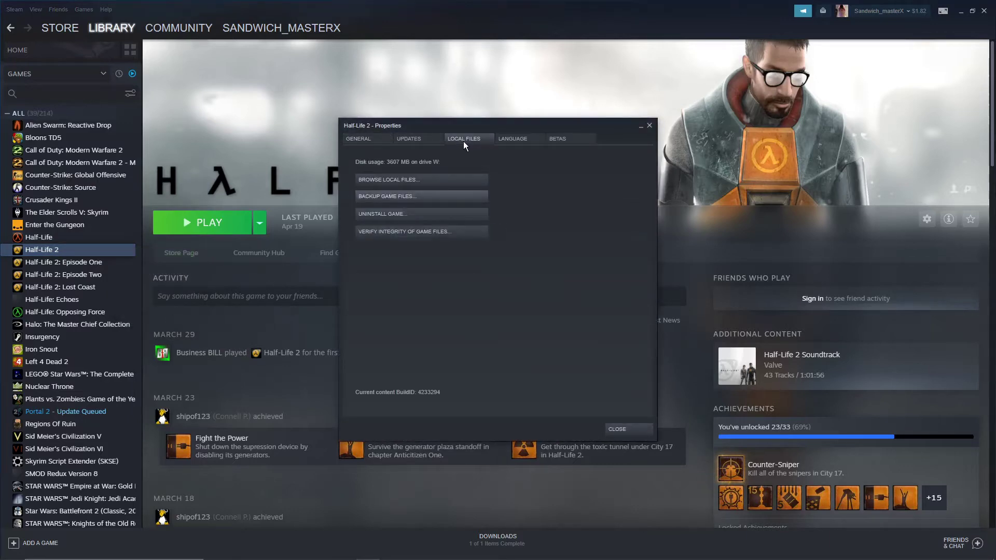
{"action": "left_click", "coordinate": [411, 180]}
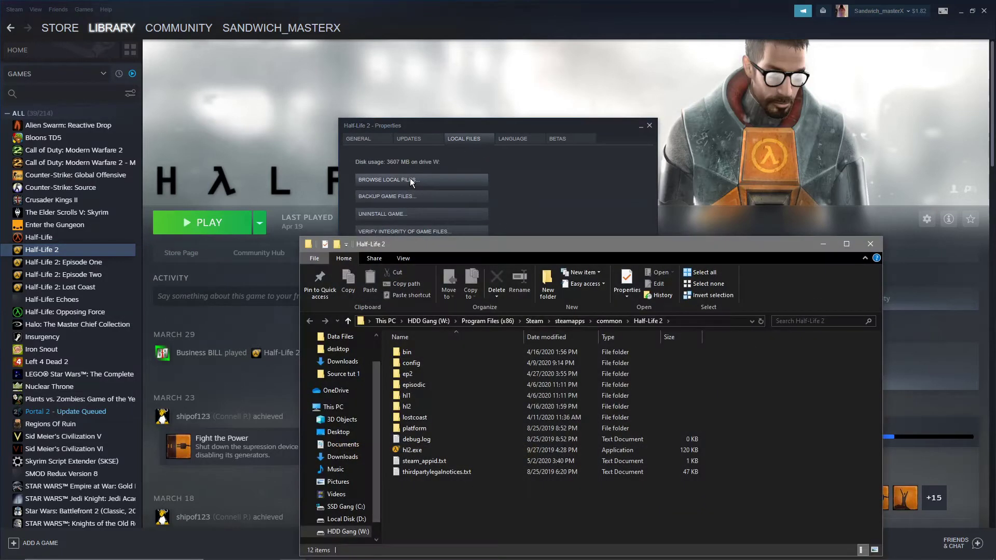
- Start hammer.exe from the bin folder using the Half-Life 2 configuration
{"action": "double_click", "coordinate": [434, 352]}
{"action": "scroll", "coordinate": [476, 425], "scroll_direction": "down", "scroll_amount": 13}
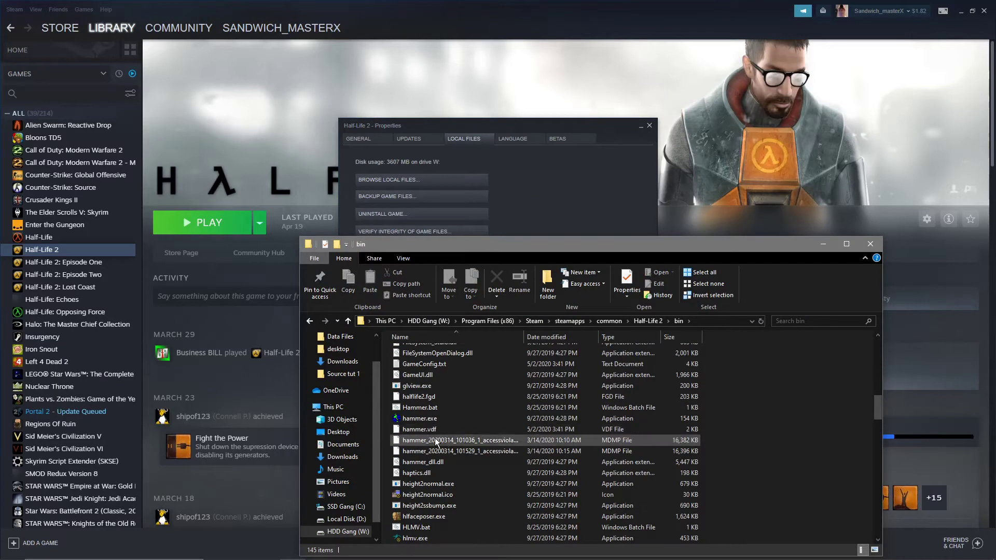
{"action": "double_click", "coordinate": [444, 418]}
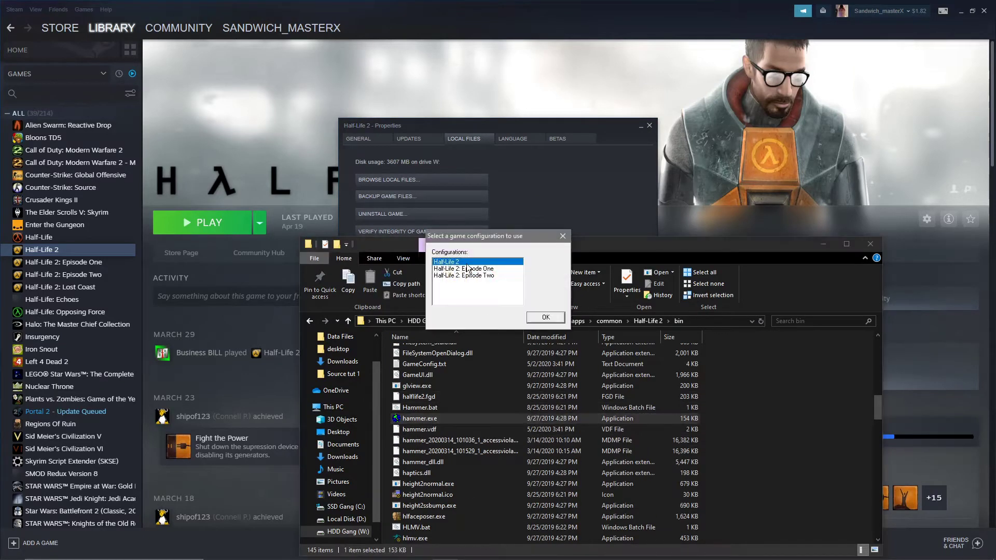
{"action": "left_click", "coordinate": [546, 317]}
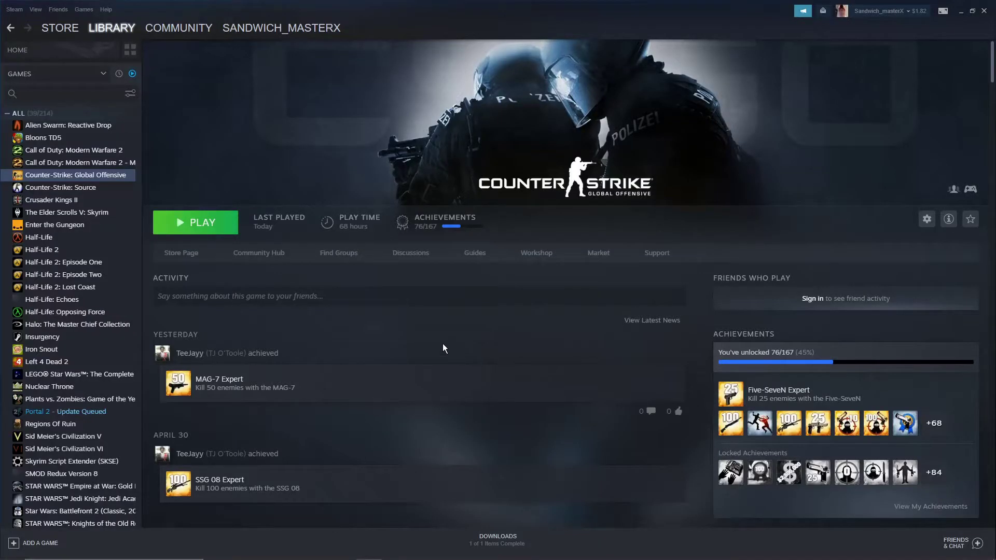
- Search the library for 'sdk' and launch Counter-Strike: Global Offensive - SDK
{"action": "left_click", "coordinate": [64, 94]}
{"action": "type", "text": "sdk"}
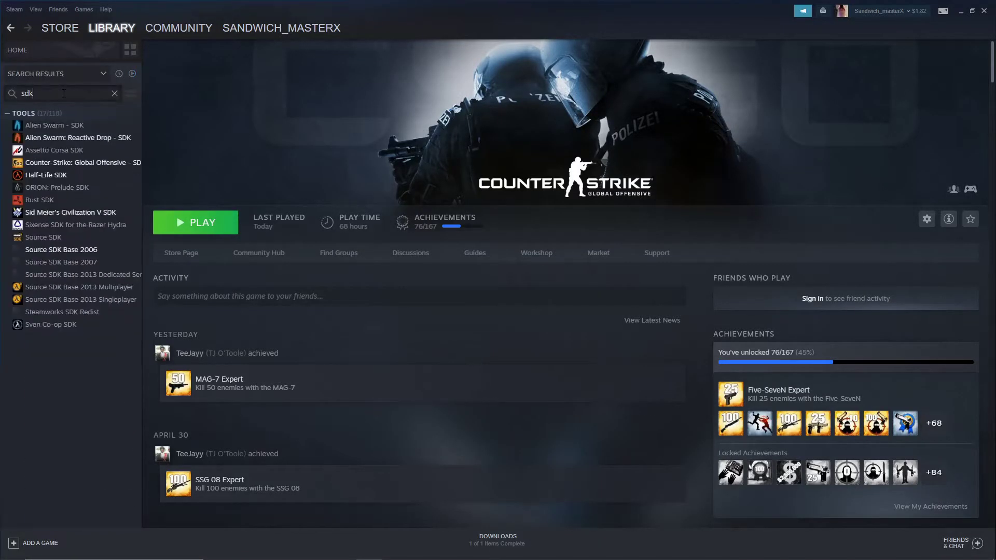
{"action": "left_click", "coordinate": [102, 164]}
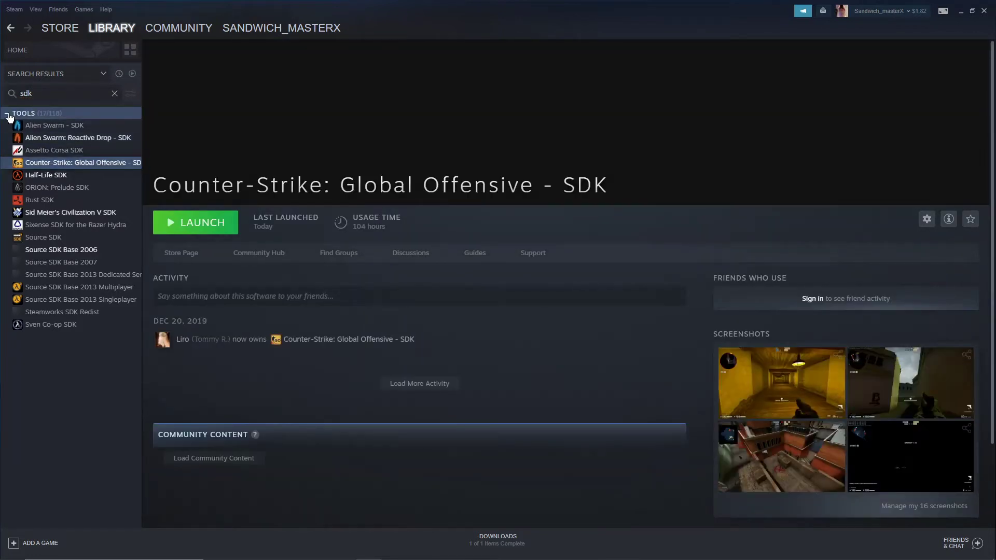
{"action": "left_click", "coordinate": [179, 225]}
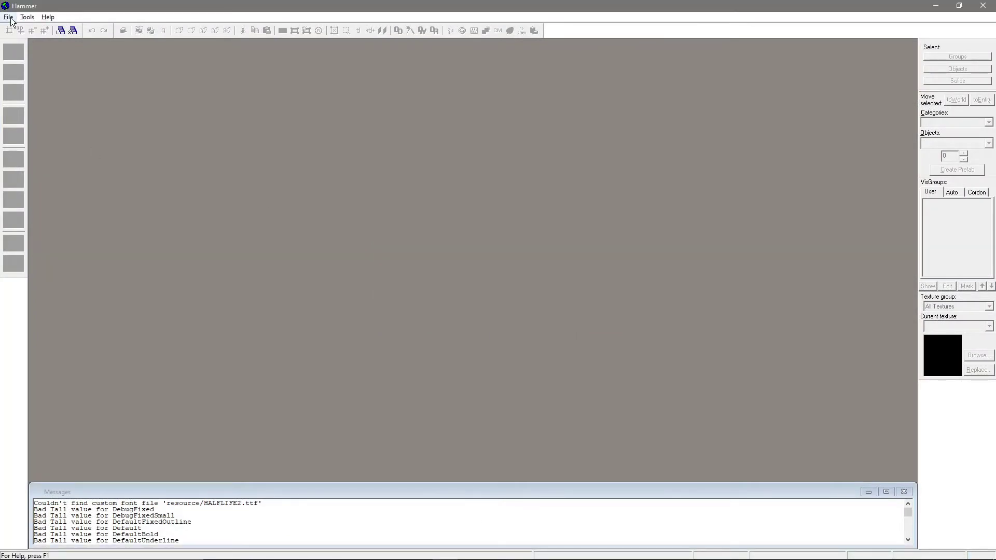
- Bring up the map Open dialog and dismiss it without loading anything
{"action": "left_click", "coordinate": [9, 18]}
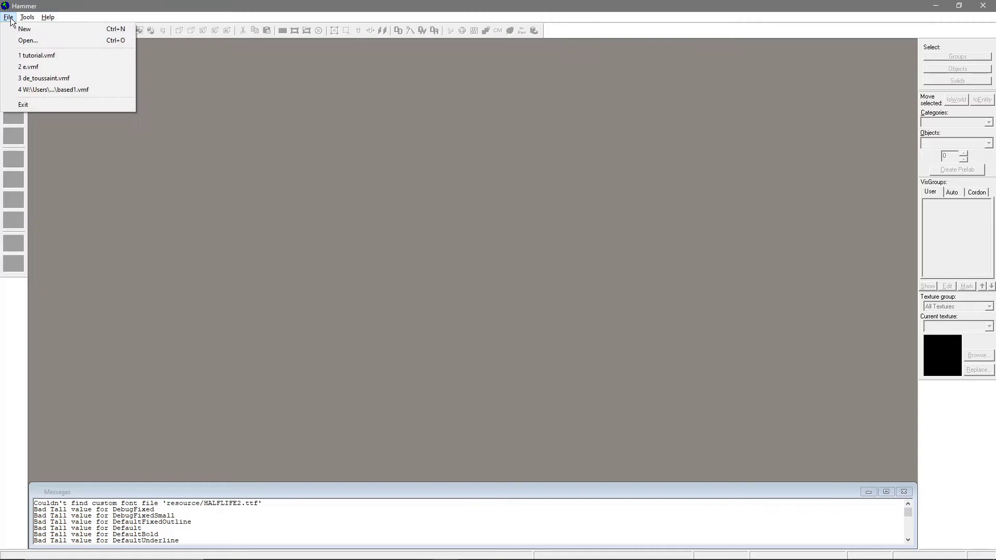
{"action": "left_click", "coordinate": [9, 17]}
{"action": "key", "text": "ctrl+o"}
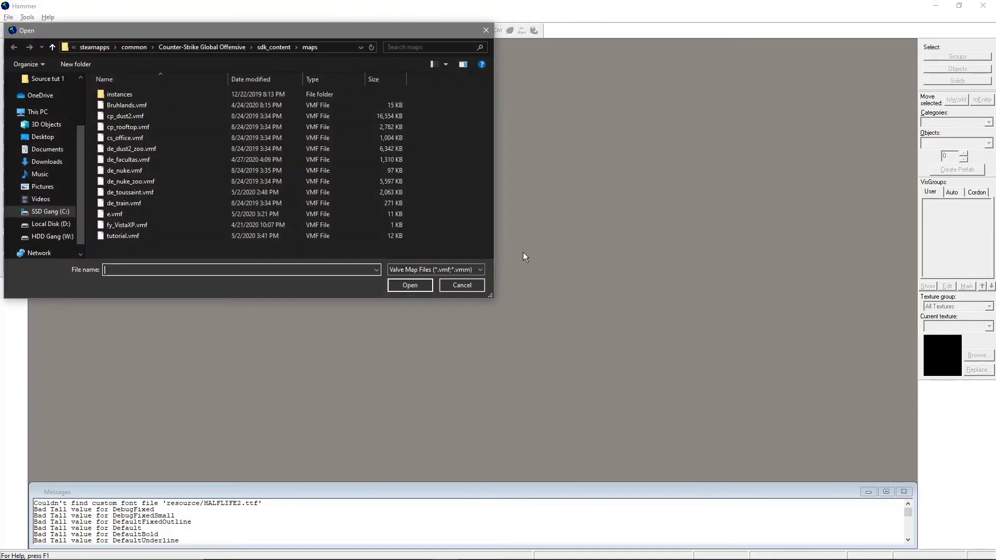
{"action": "key", "text": "Escape"}
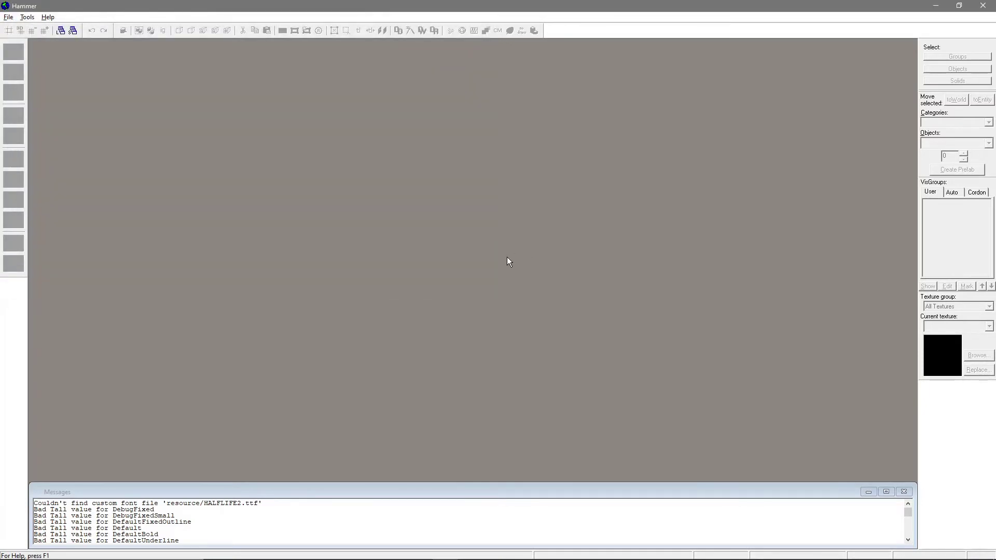
- Enable 15-degree 2D rotations and raise model/detail render distances to about 7821 and 2244
{"action": "left_click", "coordinate": [27, 17]}
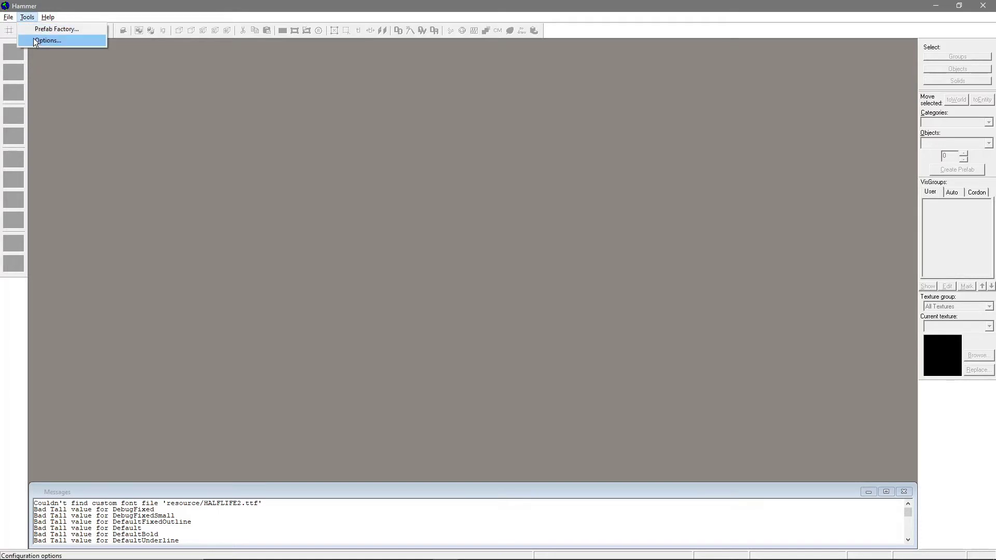
{"action": "left_click", "coordinate": [37, 41]}
{"action": "left_click", "coordinate": [490, 160]}
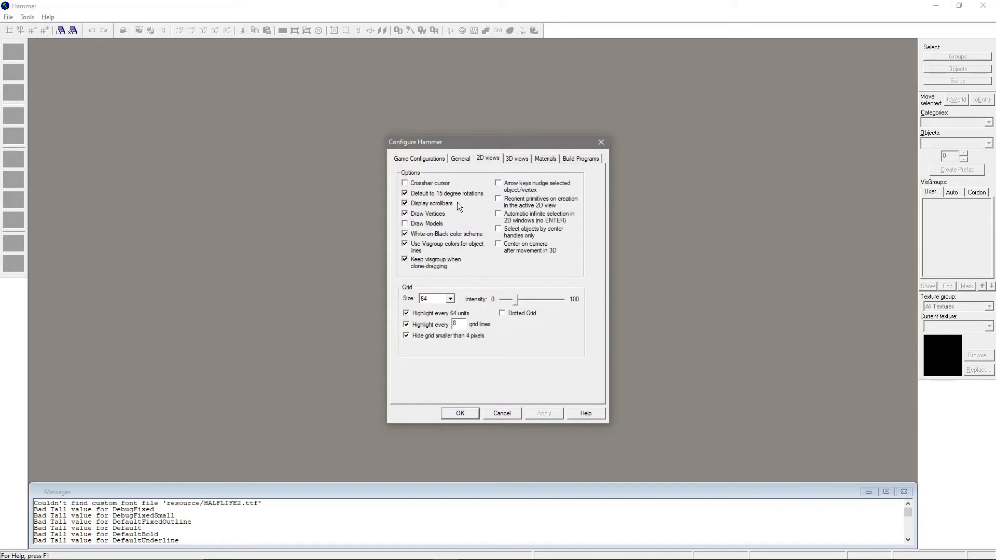
{"action": "left_click", "coordinate": [443, 193]}
{"action": "left_click", "coordinate": [513, 160]}
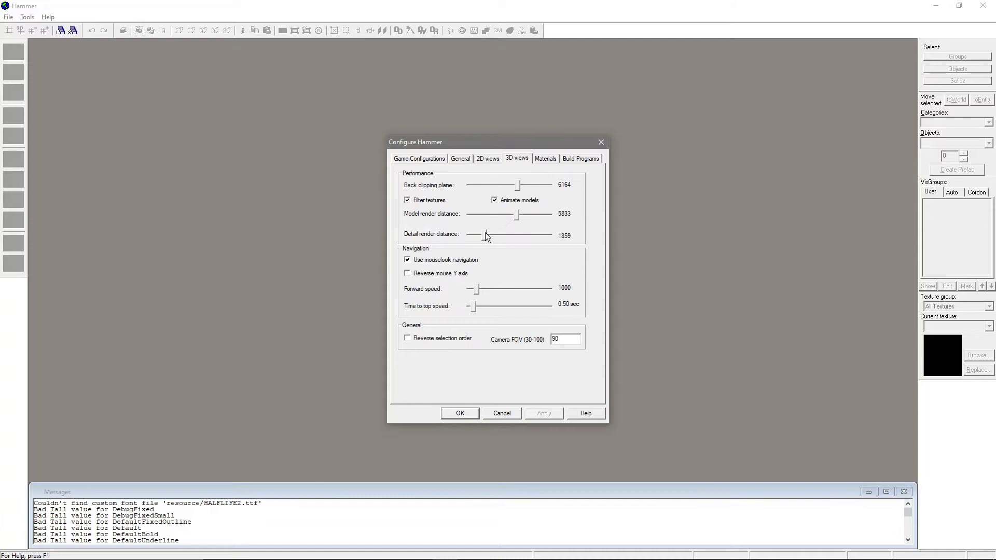
{"action": "left_click_drag", "start_coordinate": [517, 216], "coordinate": [487, 239]}
{"action": "left_click_drag", "start_coordinate": [534, 214], "coordinate": [533, 215]}
{"action": "left_click", "coordinate": [460, 414]}
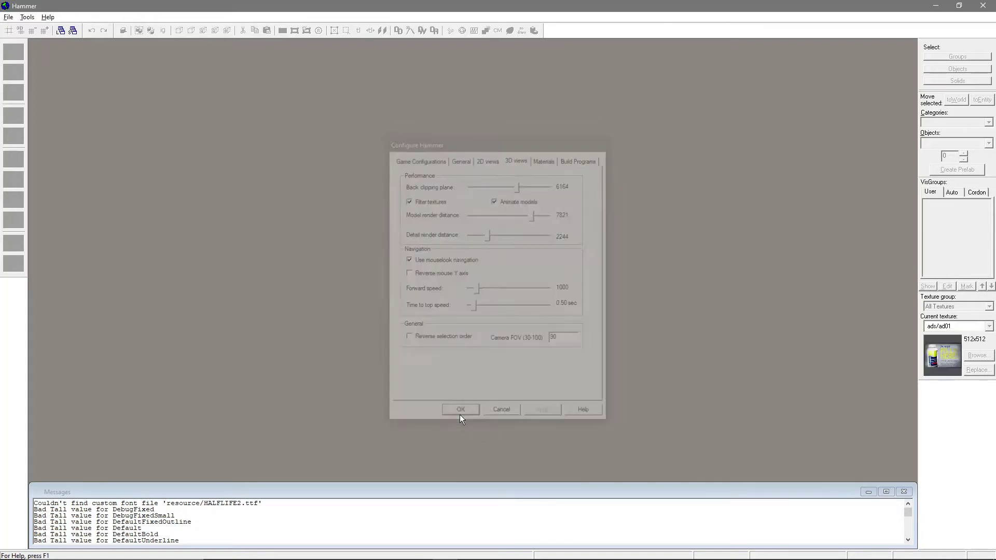
- Create a new map and save it as TUTORIAL MAP.vmf in sdk_content\maps
{"action": "key", "text": "ctrl+n"}
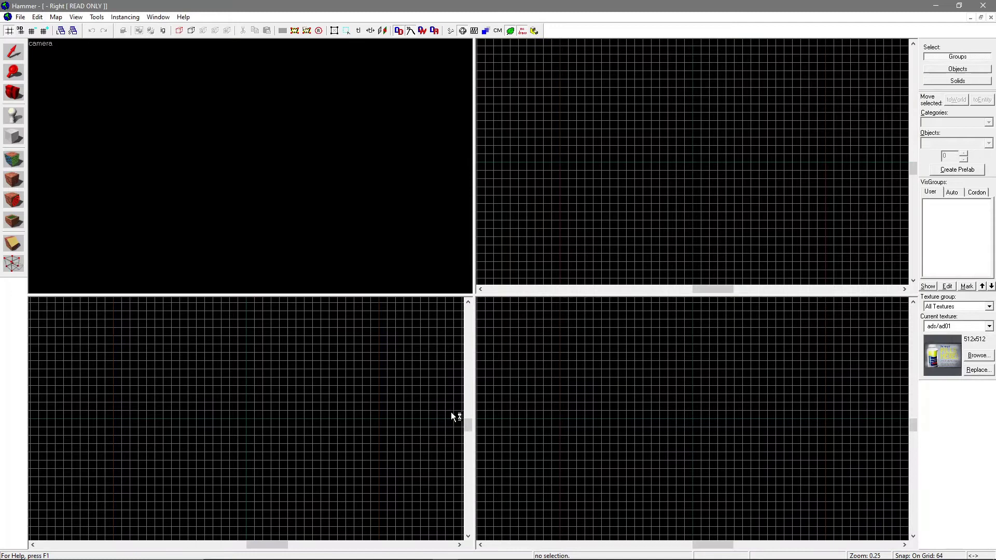
{"action": "key", "text": "ctrl+s"}
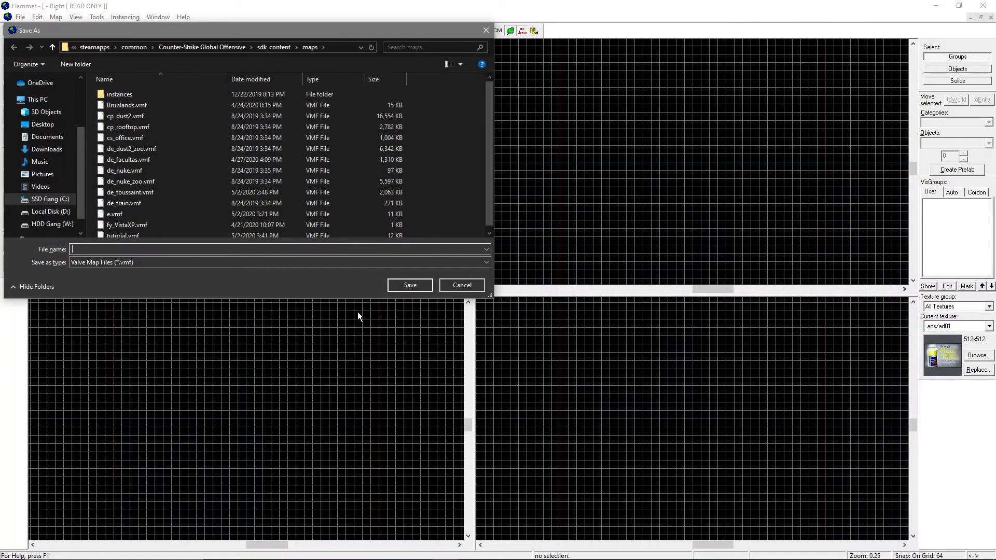
{"action": "type", "text": "TUTORIAL MAP"}
{"action": "left_click", "coordinate": [334, 46]}
{"action": "left_click", "coordinate": [413, 286]}
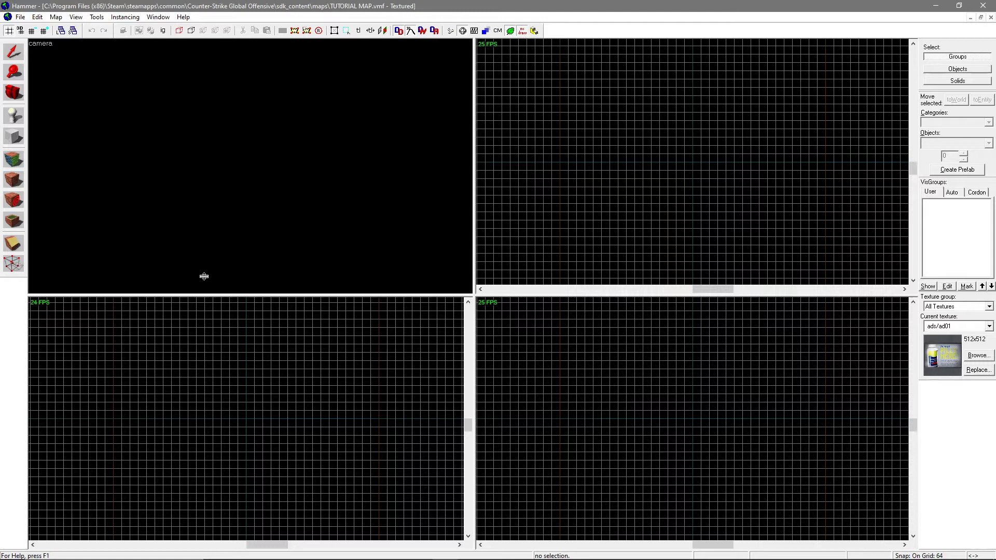
- Draw a 1152 × 896 × 384 block brush in the top and side views
{"action": "left_click", "coordinate": [8, 137]}
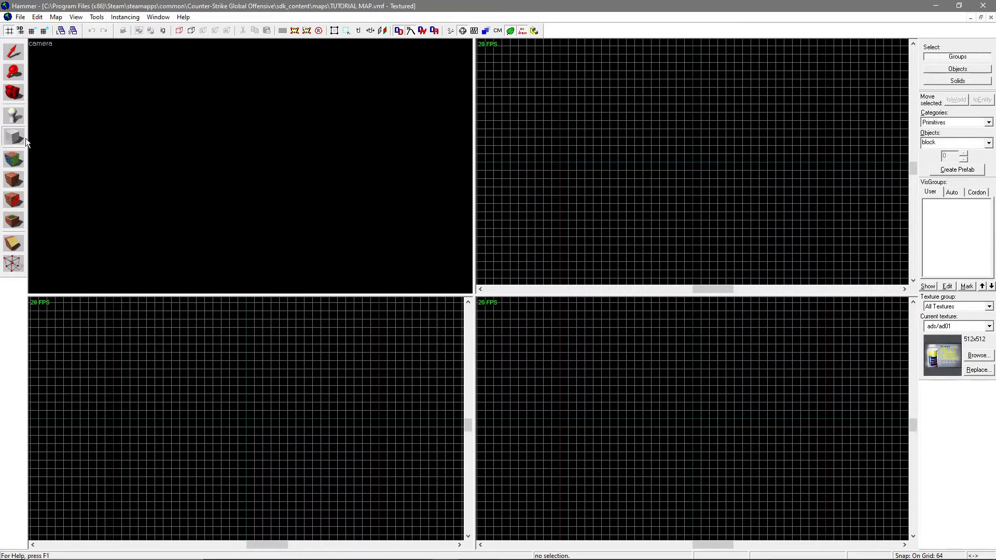
{"action": "left_click_drag", "start_coordinate": [618, 112], "coordinate": [772, 237]}
{"action": "left_click_drag", "start_coordinate": [685, 414], "coordinate": [686, 449]}
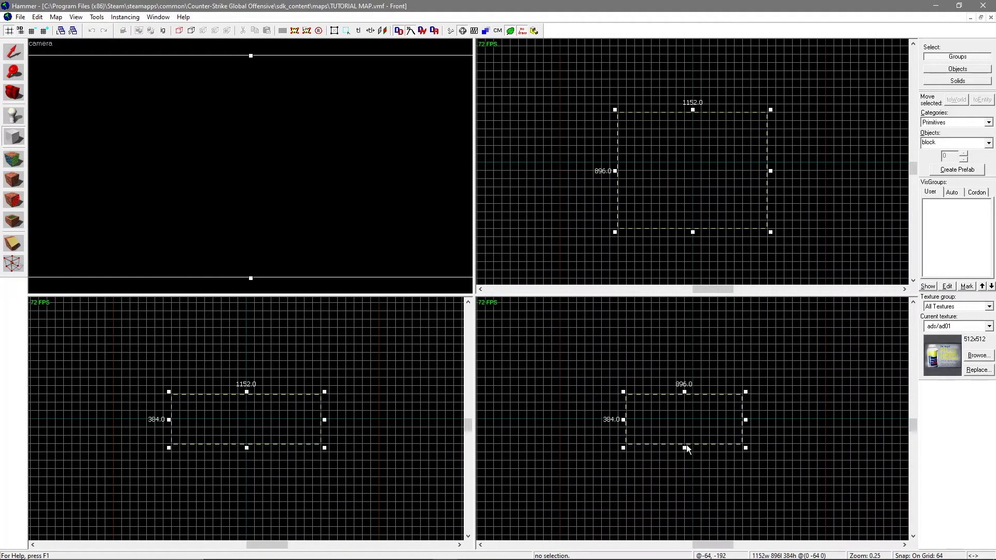
{"action": "key", "text": "Return"}
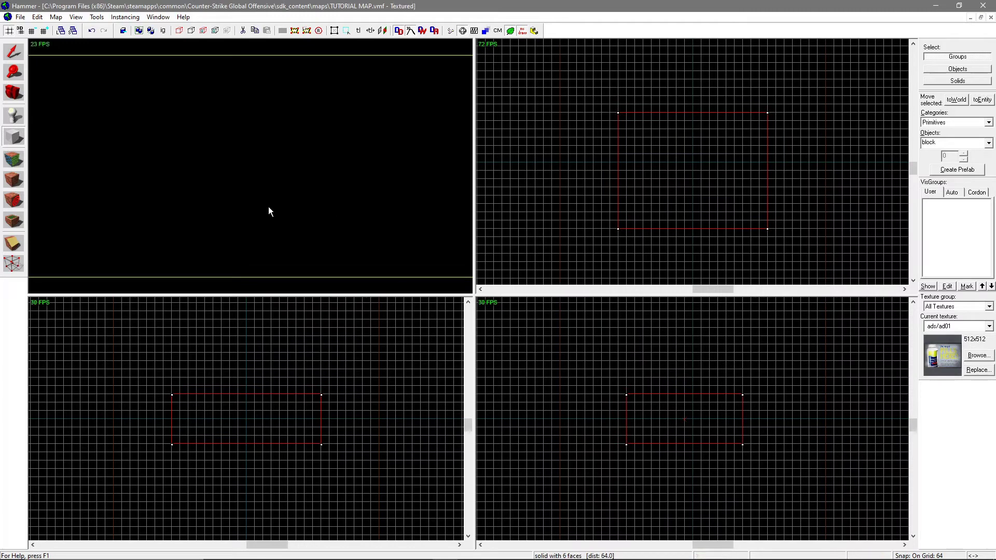
- Fly the camera around the block and switch the 3D view to 3D Flat
{"action": "key", "text": "s"}
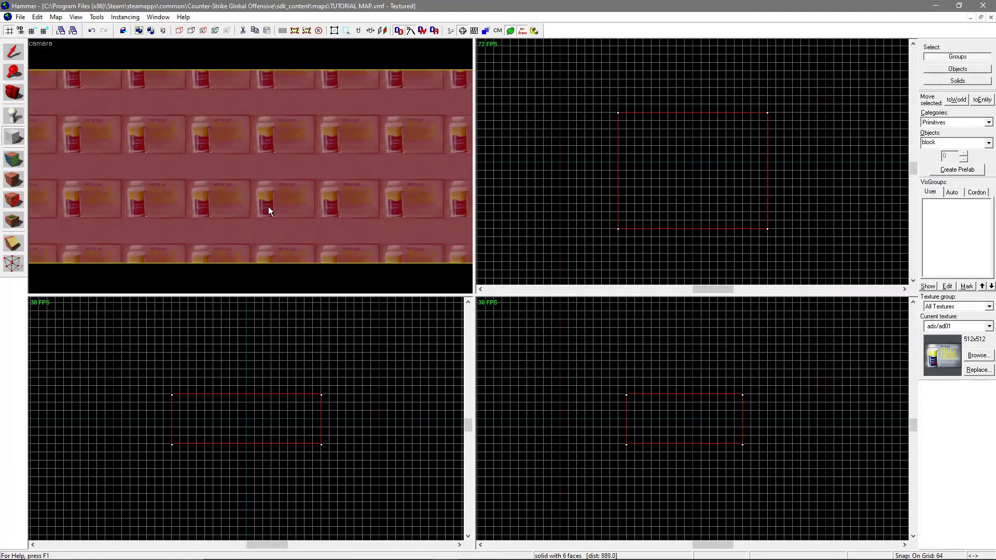
{"action": "key", "text": "z"}
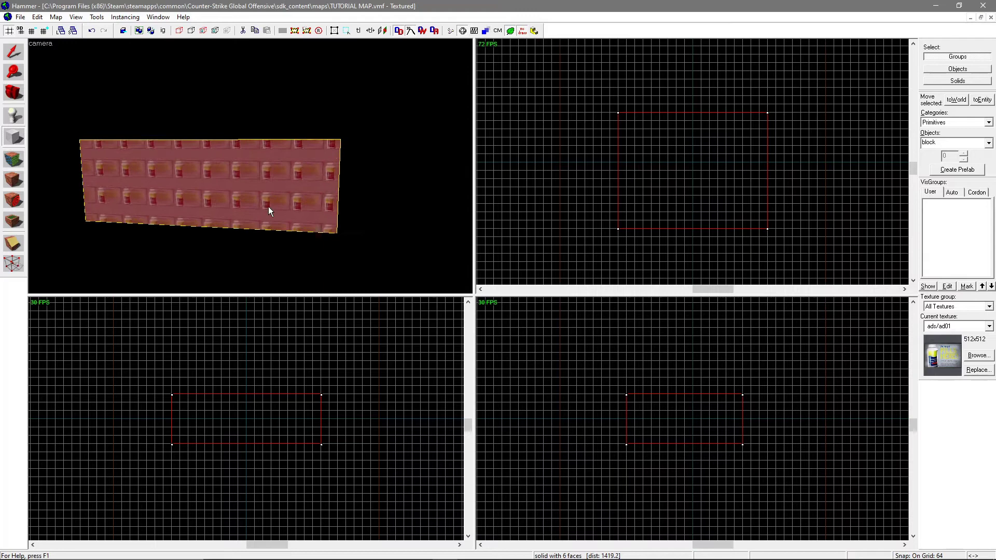
{"action": "key", "text": "w"}
{"action": "key", "text": "d"}
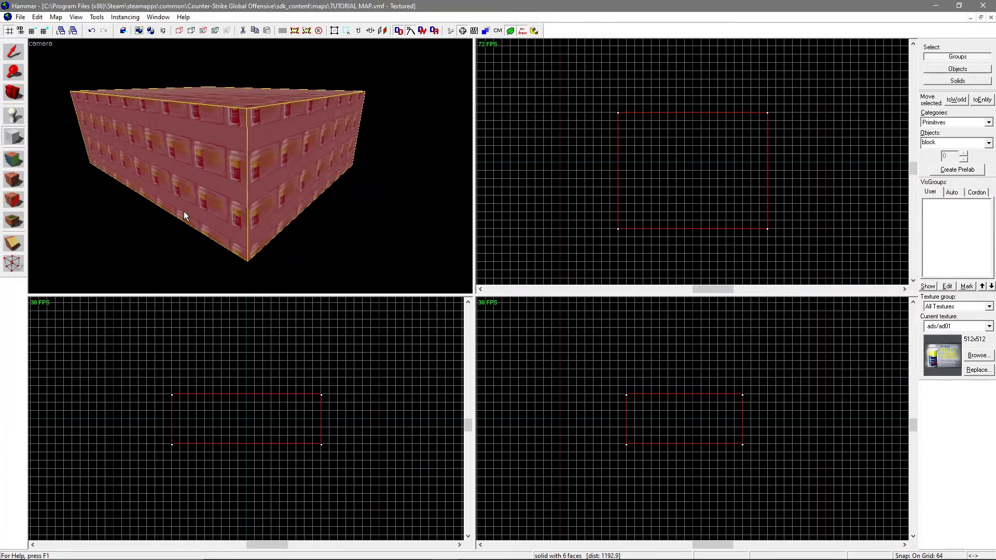
{"action": "key", "text": "z"}
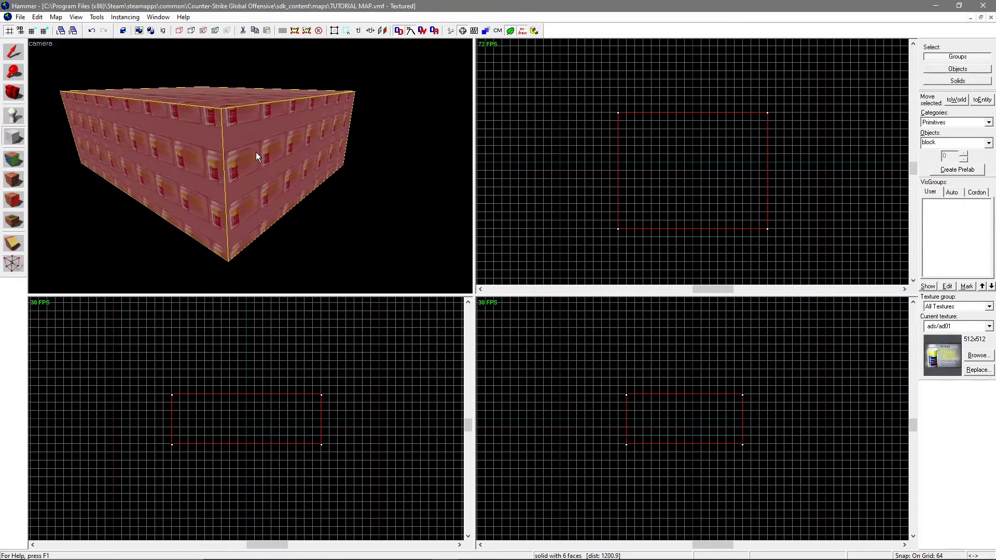
{"action": "key", "text": "z"}
{"action": "key", "text": "d"}
{"action": "key", "text": "z"}
{"action": "left_click", "coordinate": [49, 46]}
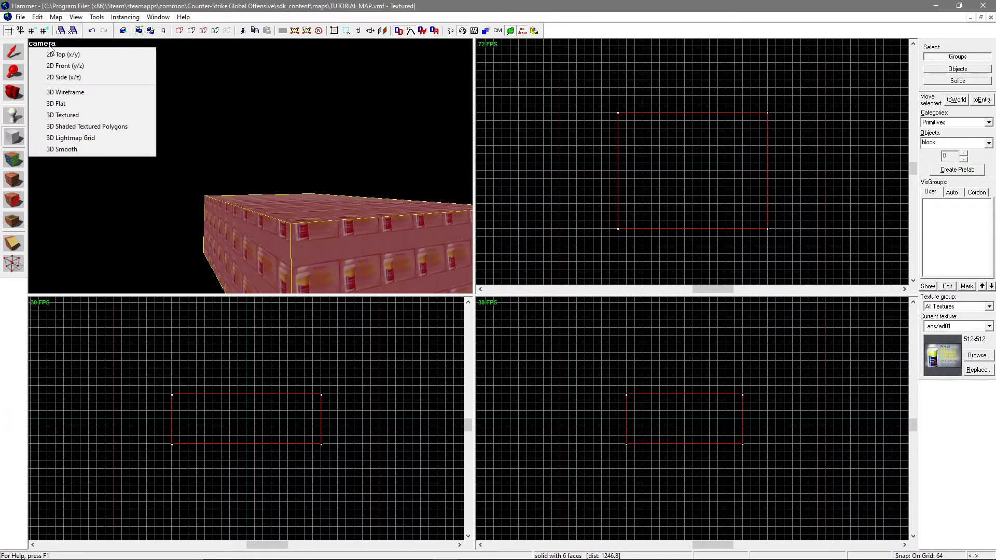
{"action": "left_click", "coordinate": [65, 104]}
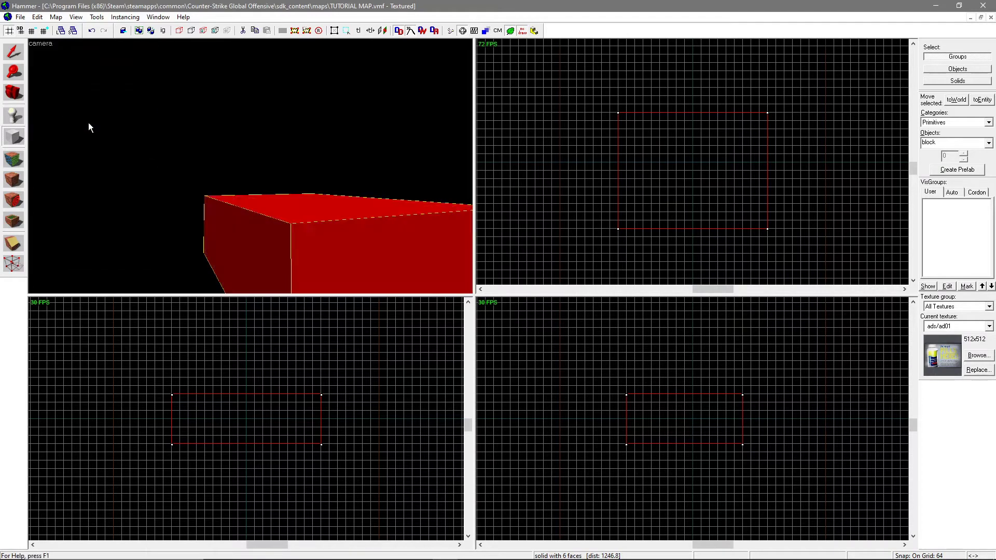
- Face the block and return the 3D view to 3D Textured
{"action": "key", "text": "z"}
{"action": "key", "text": "w"}
{"action": "key", "text": "z"}
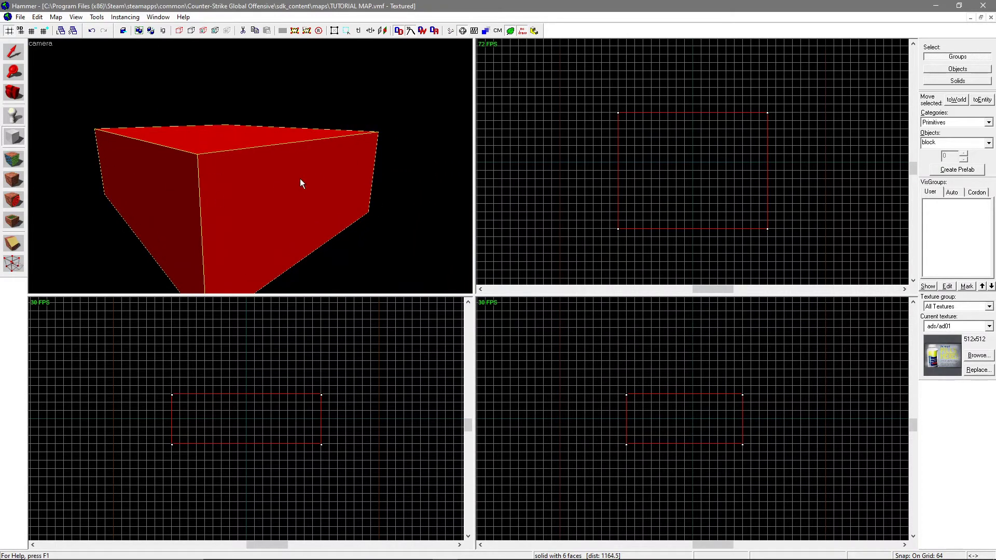
{"action": "left_click", "coordinate": [42, 45]}
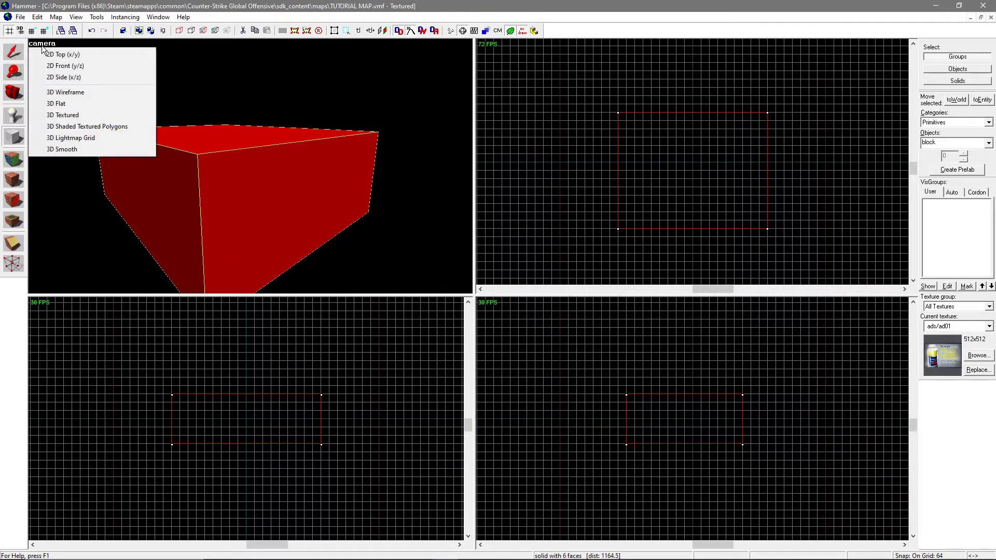
{"action": "left_click", "coordinate": [66, 115]}
{"action": "scroll", "coordinate": [264, 161], "scroll_direction": "down", "scroll_amount": 2}
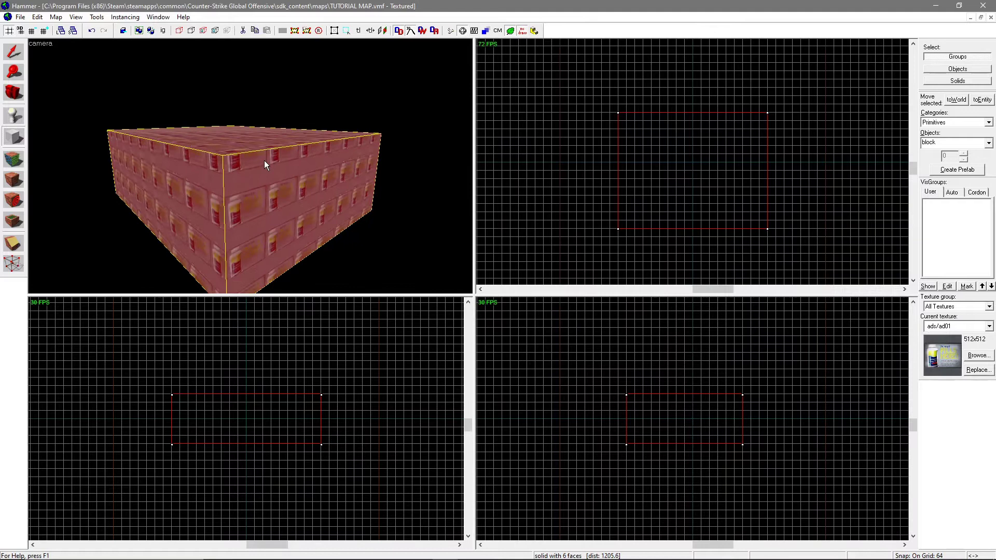
{"action": "scroll", "coordinate": [265, 163], "scroll_direction": "up", "scroll_amount": 4}
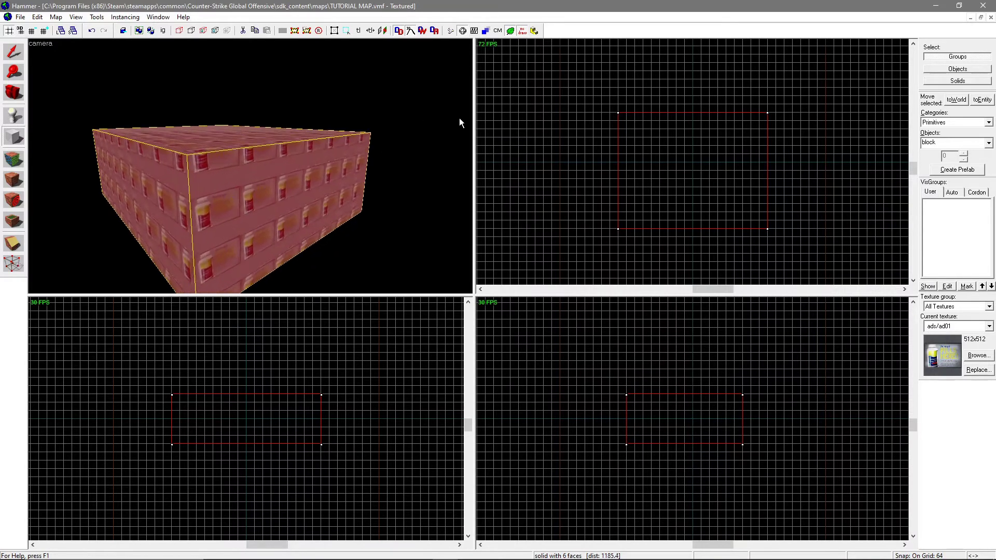
- Pick dev_measuregeneric01 in the texture browser and apply it to the whole block
{"action": "key", "text": "w"}
{"action": "key", "text": "a"}
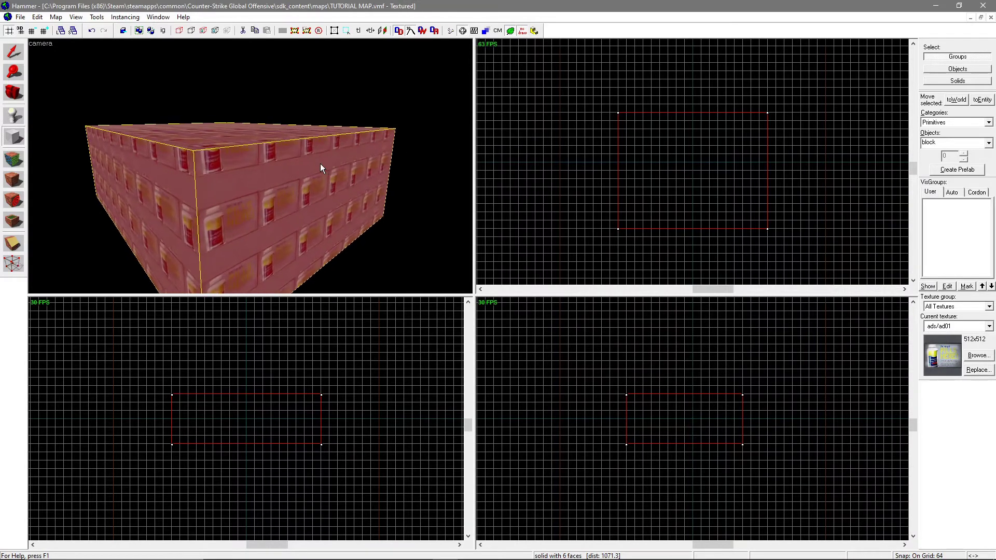
{"action": "key", "text": "s"}
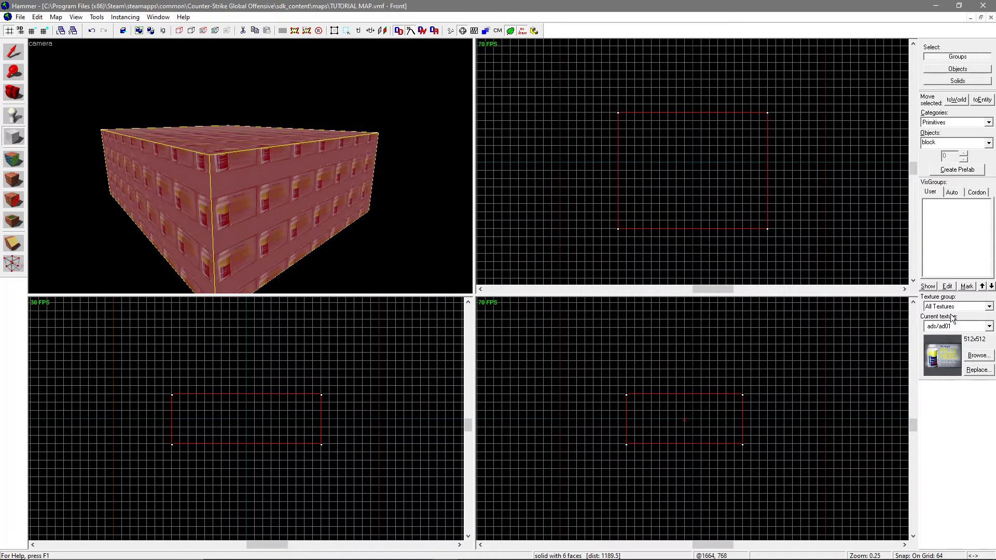
{"action": "left_click", "coordinate": [979, 356]}
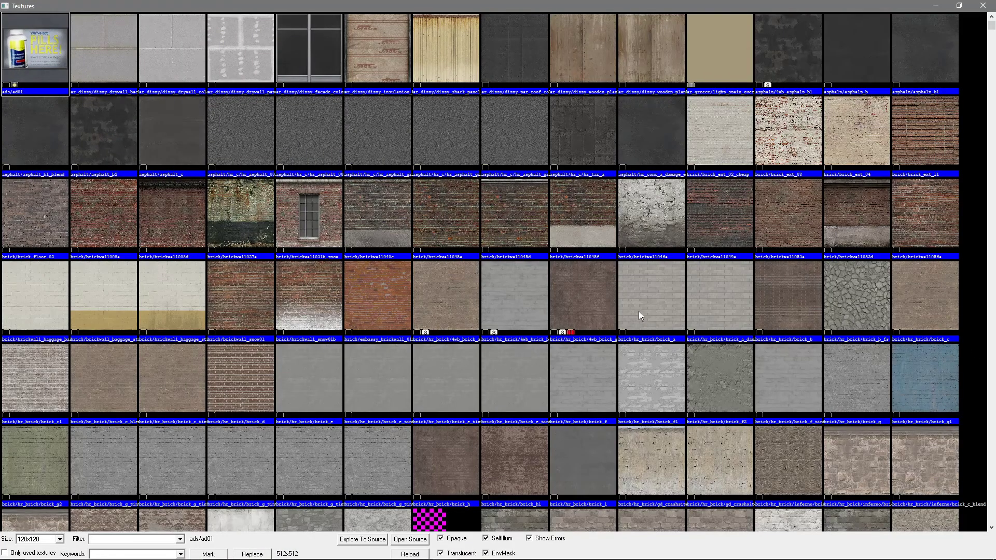
{"action": "type", "text": "dev_measure"}
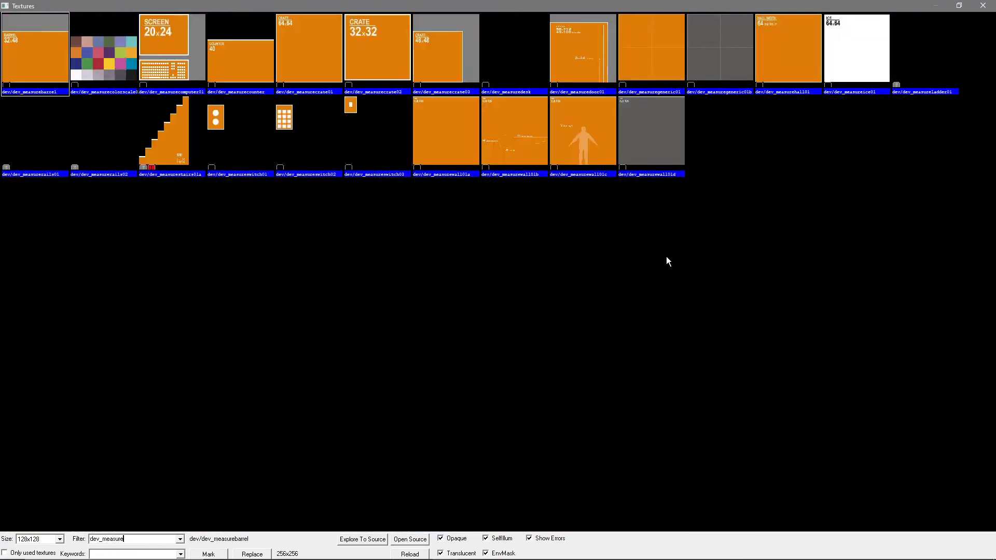
{"action": "double_click", "coordinate": [662, 59]}
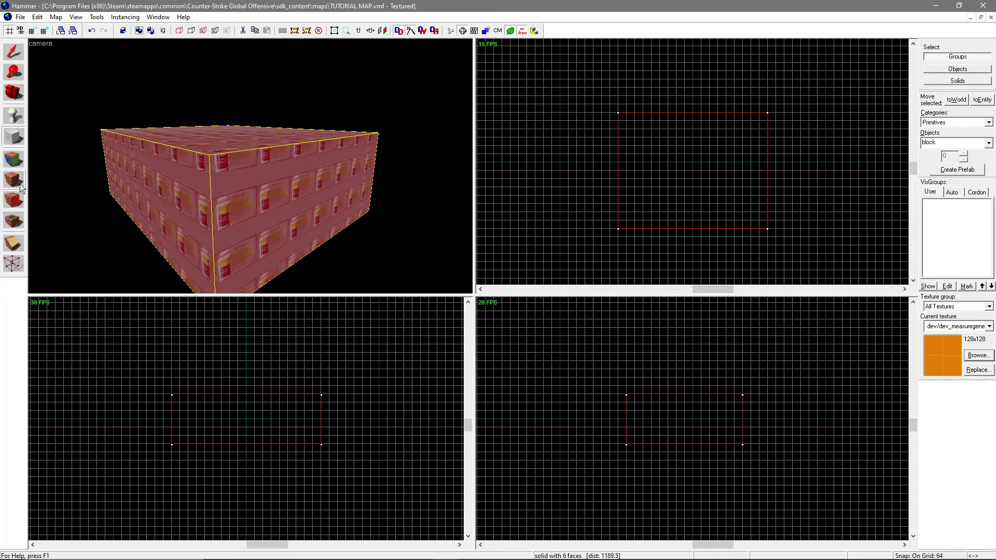
{"action": "left_click", "coordinate": [13, 52]}
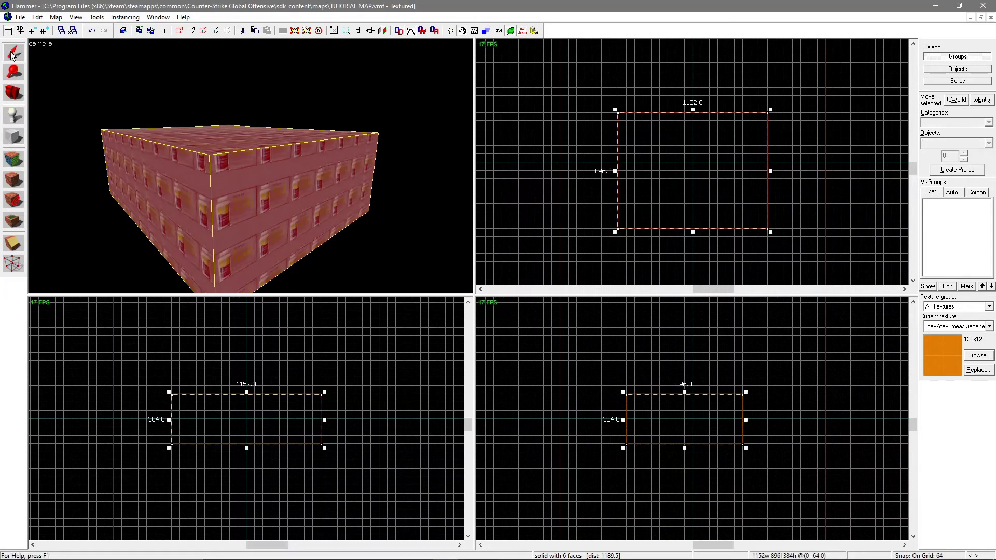
{"action": "left_click", "coordinate": [17, 179]}
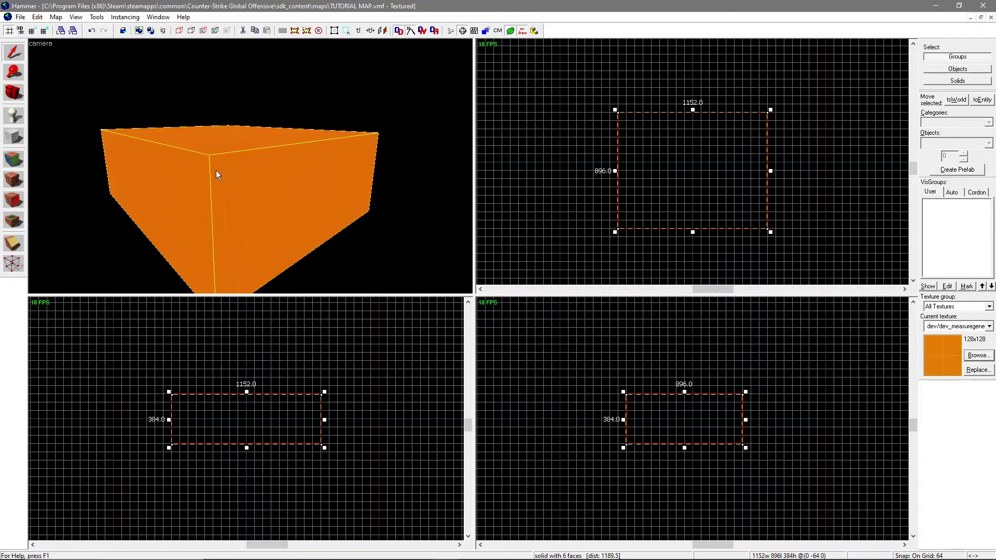
- Texture the block's top face with grey dev_measuregeneric01b in the Face Edit Sheet
{"action": "key", "text": "w"}
{"action": "key", "text": "a"}
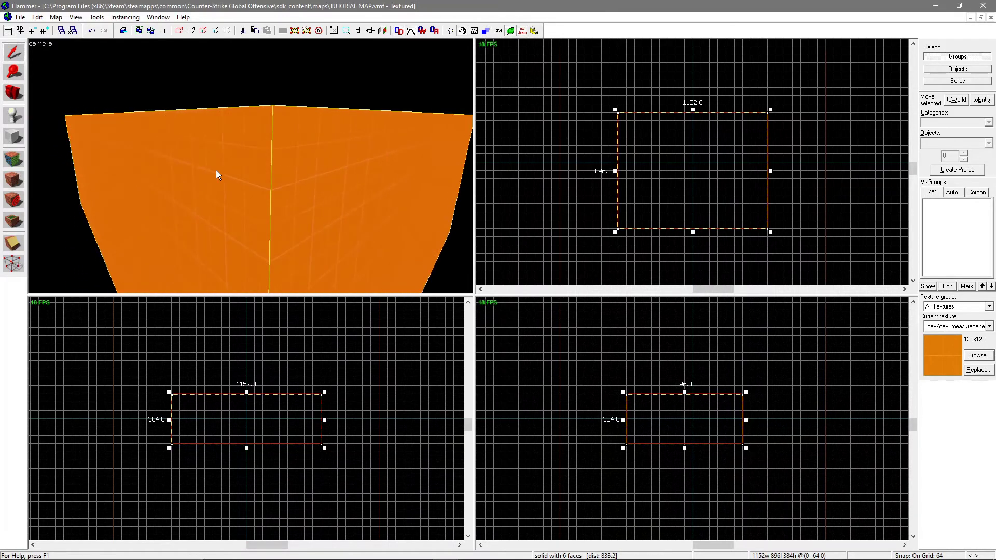
{"action": "key", "text": "s"}
{"action": "key", "text": "w"}
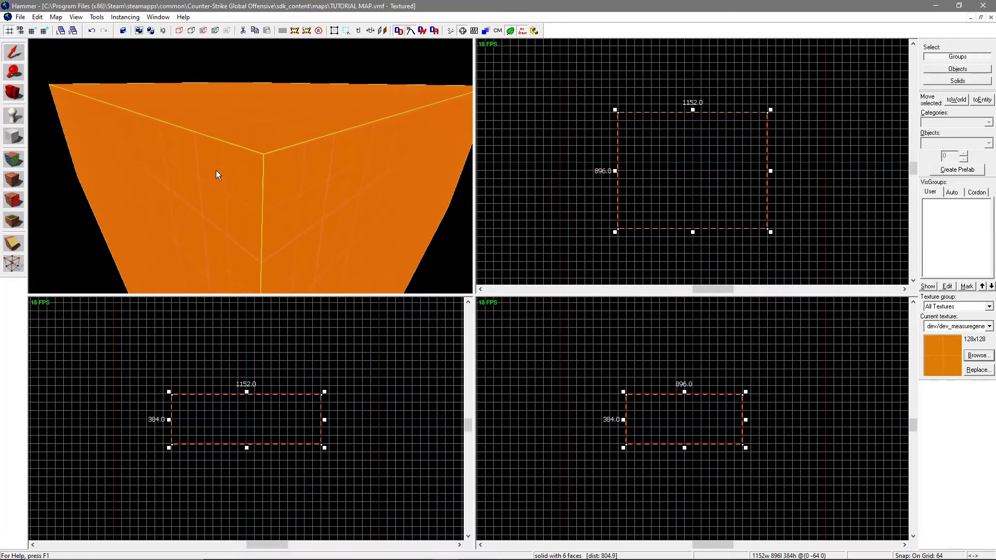
{"action": "key", "text": "s"}
{"action": "key", "text": "shift+a"}
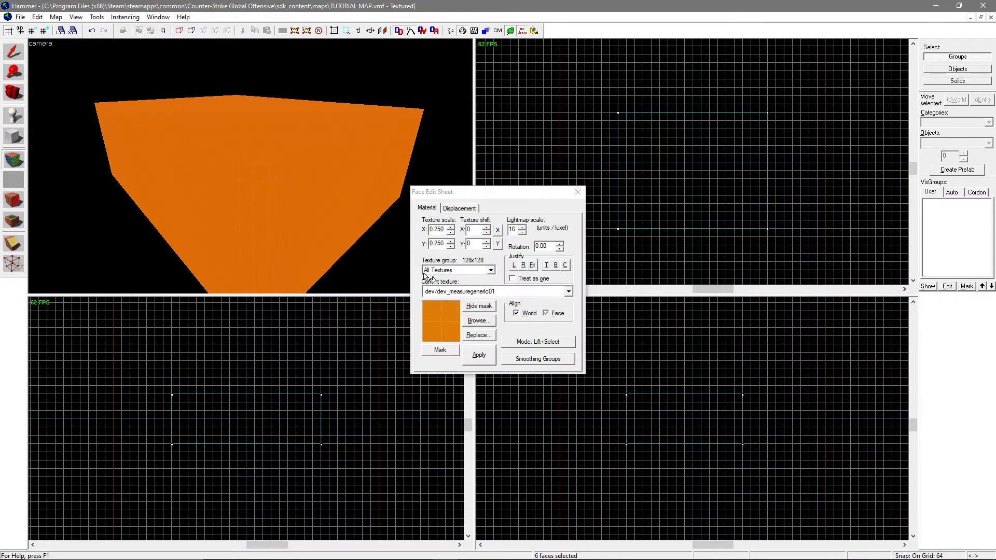
{"action": "left_click", "coordinate": [489, 320]}
{"action": "left_click", "coordinate": [718, 51]}
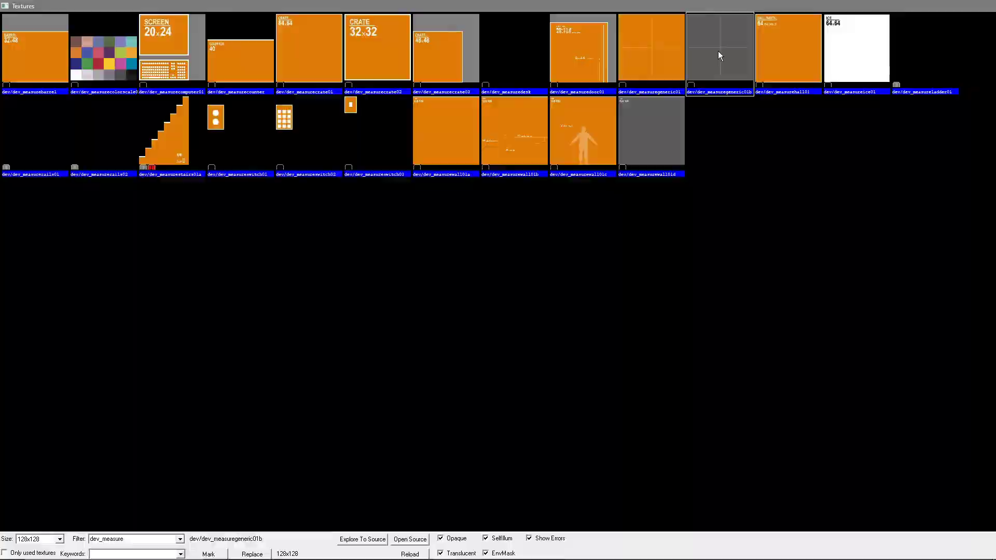
{"action": "double_click", "coordinate": [718, 51]}
{"action": "right_click", "coordinate": [254, 133]}
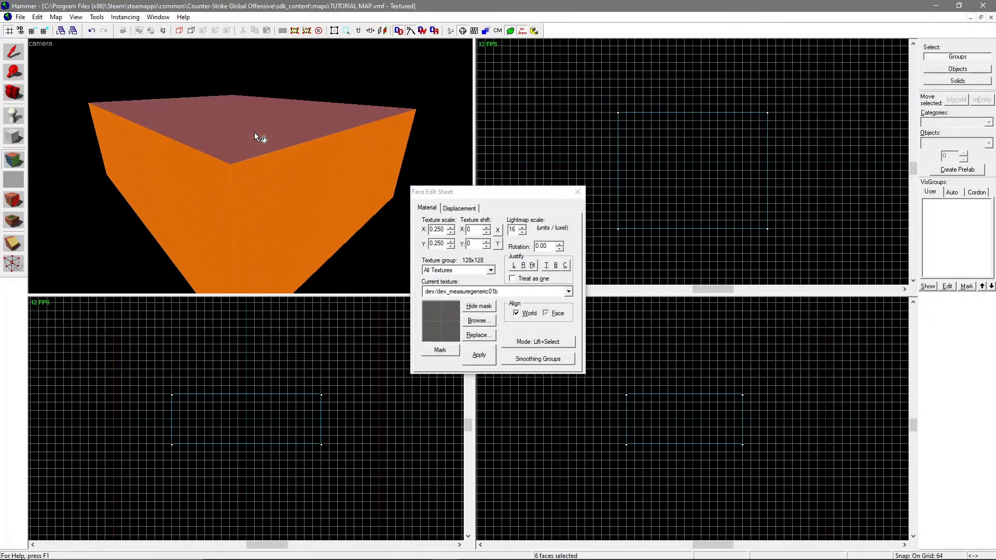
{"action": "left_click", "coordinate": [577, 193]}
- Load tools/toolsskybox and apply it to two wall faces
{"action": "key", "text": "shift+a"}
{"action": "left_click", "coordinate": [480, 319]}
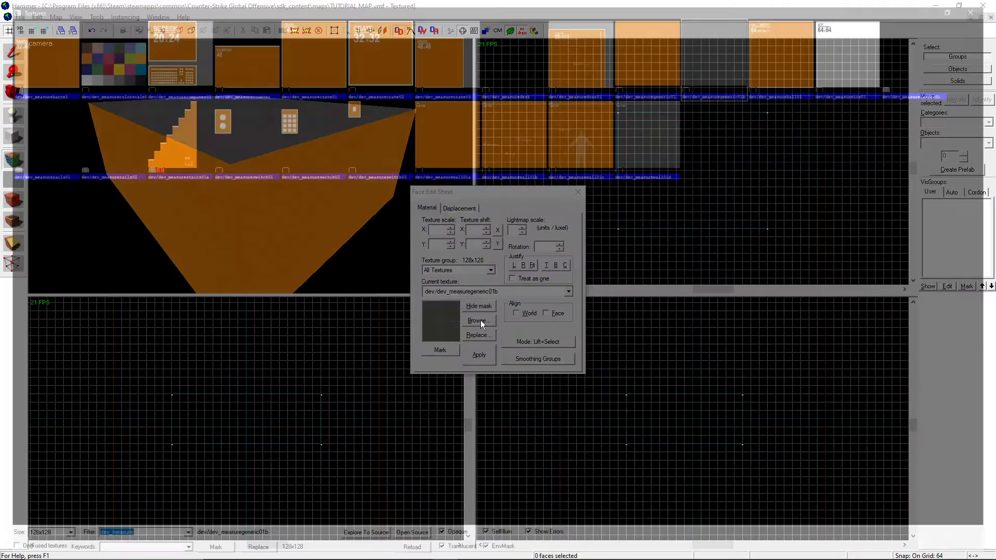
{"action": "type", "text": "ssky"}
{"action": "double_click", "coordinate": [18, 32]}
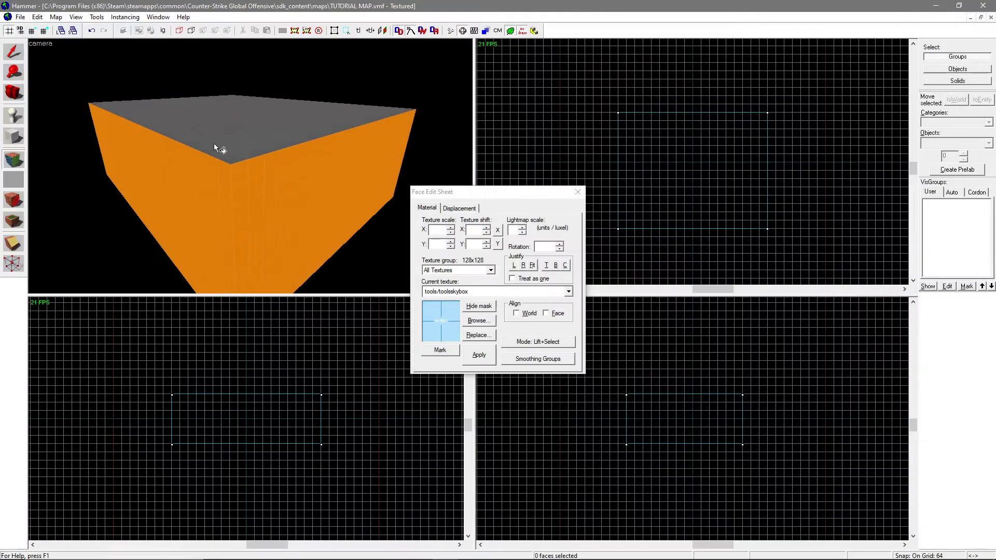
{"action": "right_click", "coordinate": [263, 187]}
{"action": "right_click", "coordinate": [216, 188]}
{"action": "key", "text": "a"}
{"action": "key", "text": "d"}
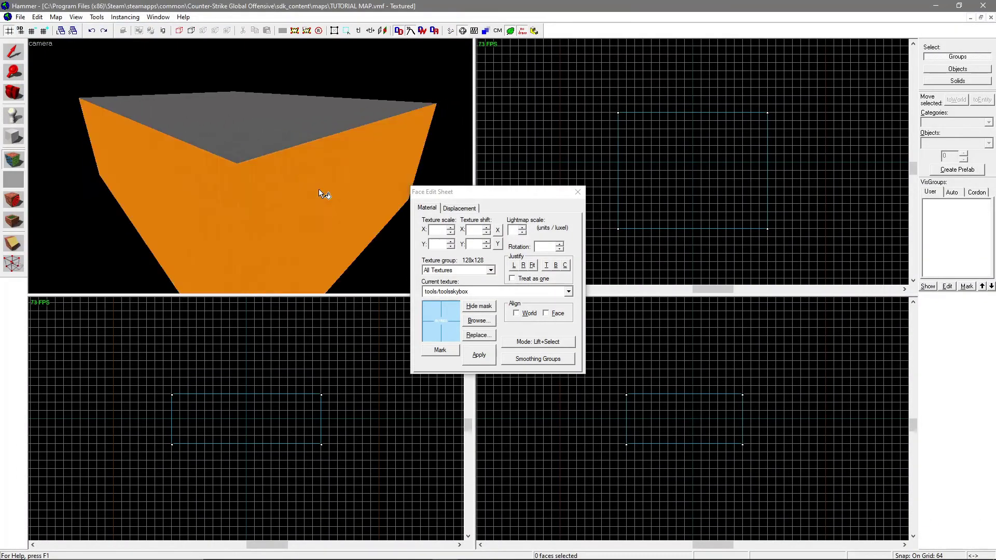
- Place an info_player_terrorist spawn on the box top and review its properties
{"action": "left_click", "coordinate": [578, 192]}
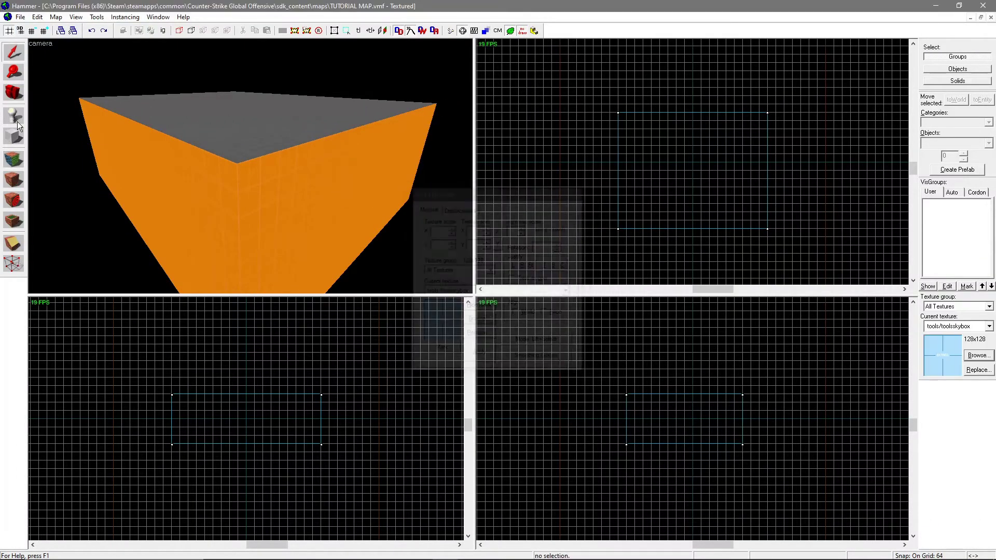
{"action": "left_click", "coordinate": [8, 122]}
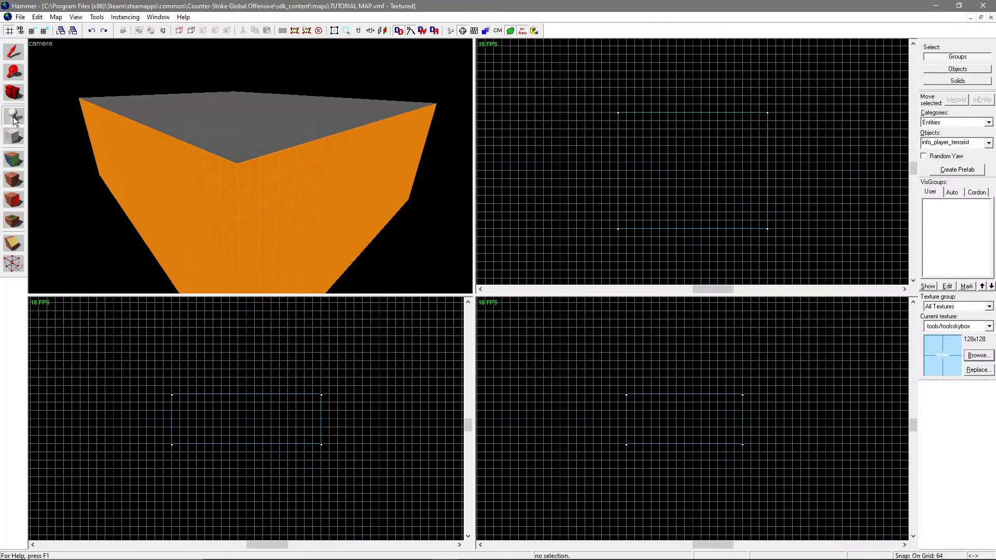
{"action": "key", "text": "z"}
{"action": "key", "text": "w"}
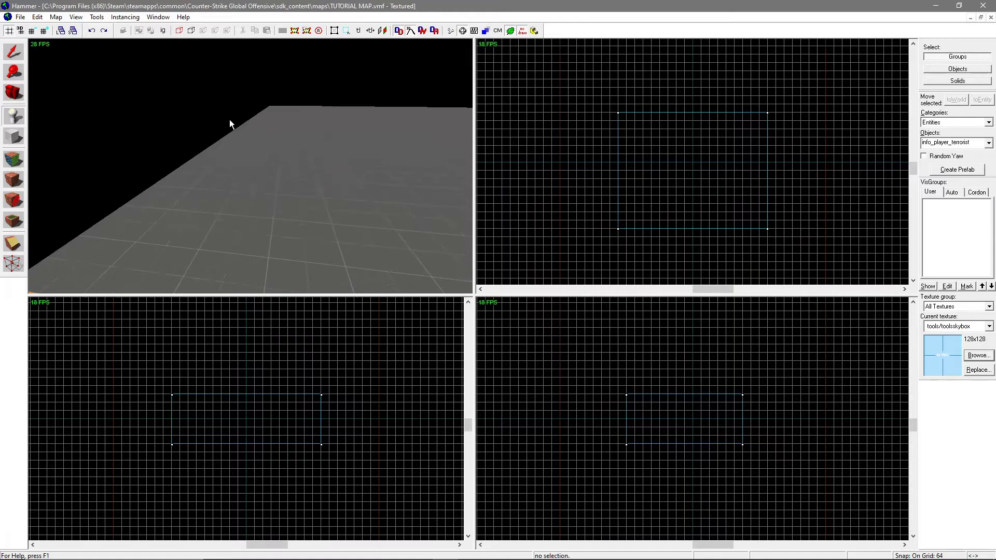
{"action": "left_click", "coordinate": [291, 165]}
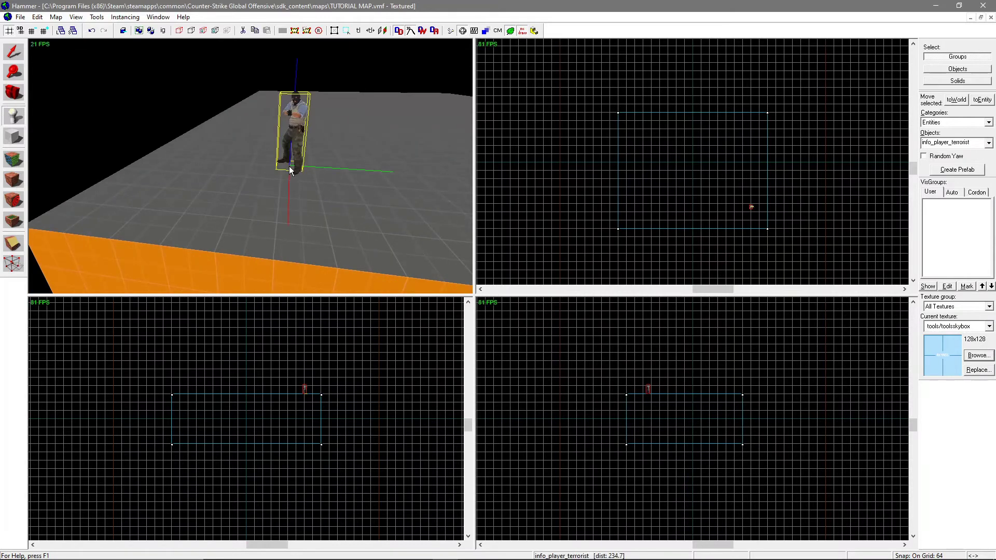
{"action": "key", "text": "z"}
{"action": "key", "text": "w"}
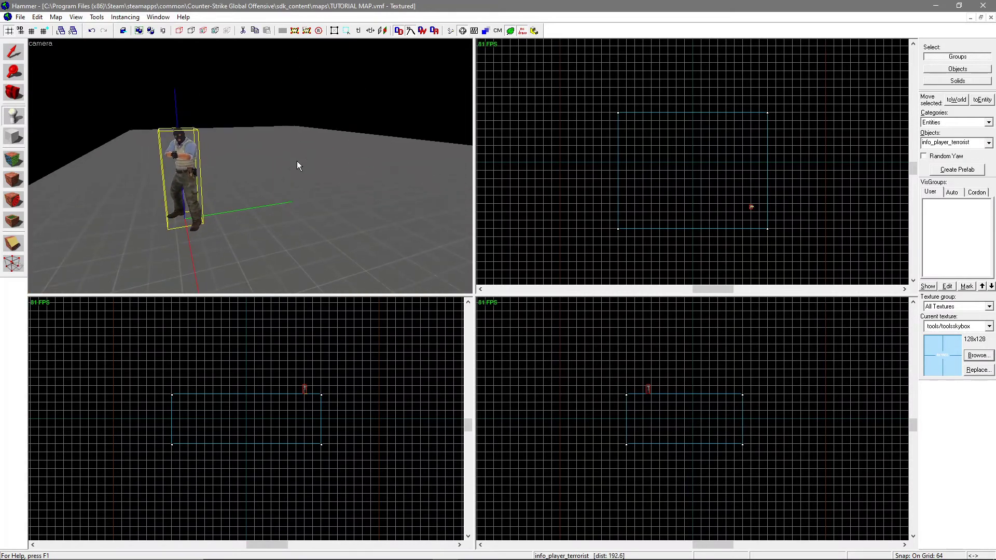
{"action": "key", "text": "alt+Return"}
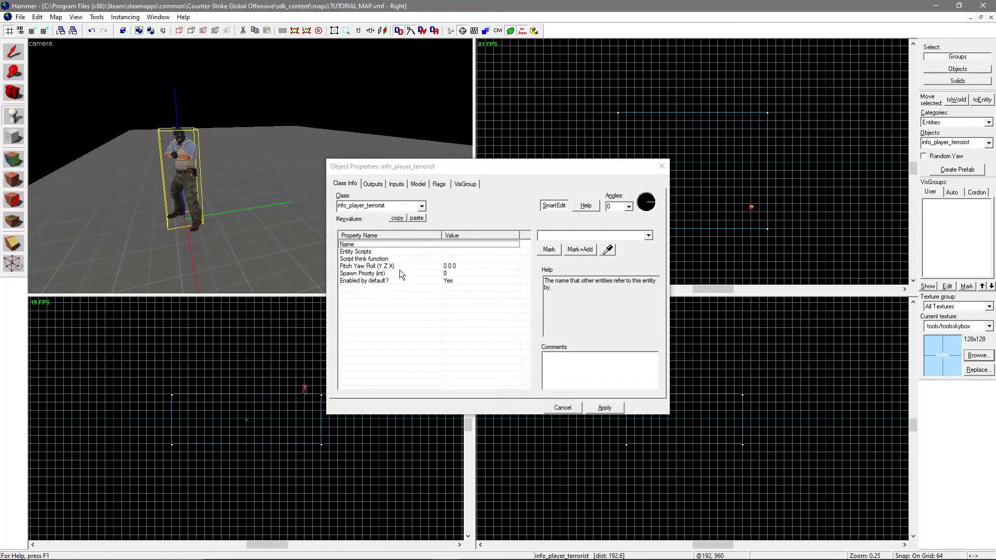
{"action": "left_click", "coordinate": [662, 166]}
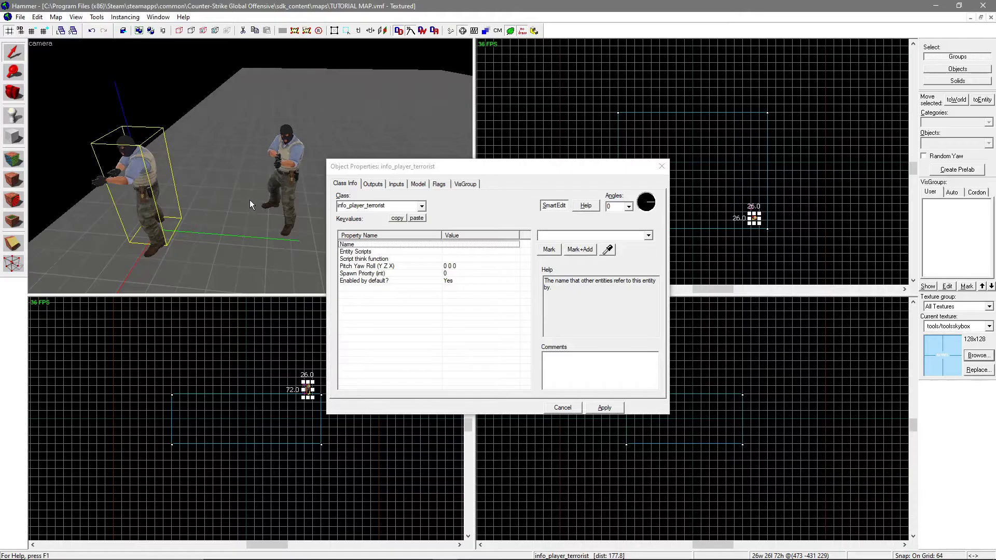
- Change the second spawn's class to info_player_counterterrorist
{"action": "left_click", "coordinate": [386, 227]}
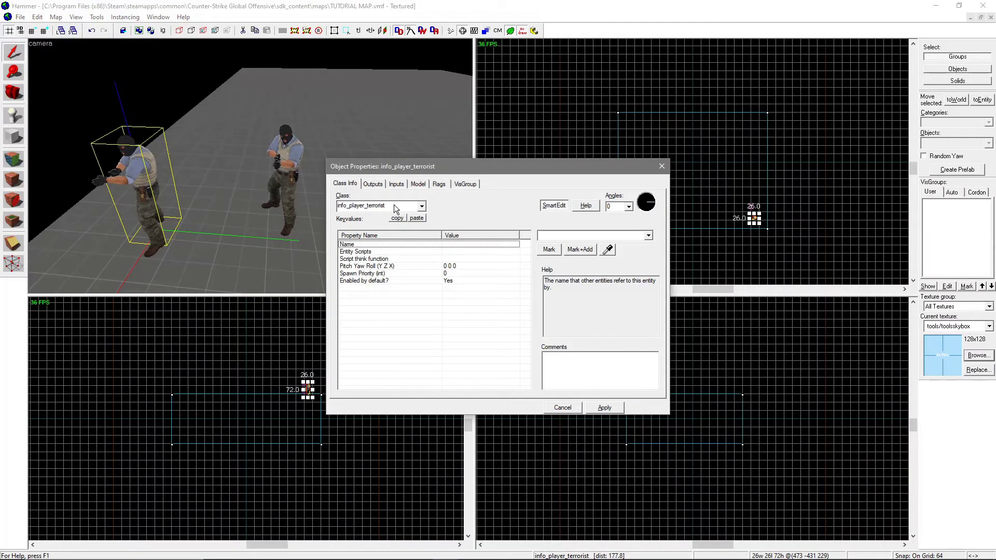
{"action": "key", "text": "BackSpace"}
{"action": "key", "text": "BackSpace"}
{"action": "key", "text": "BackSpace"}
{"action": "key", "text": "BackSpace"}
{"action": "key", "text": "BackSpace"}
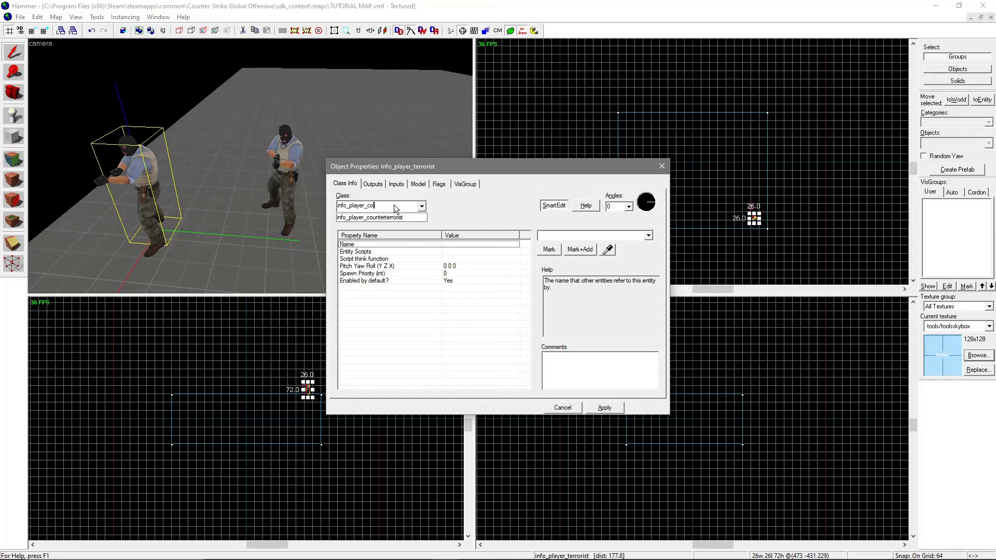
{"action": "type", "text": "count"}
{"action": "left_click", "coordinate": [382, 216]}
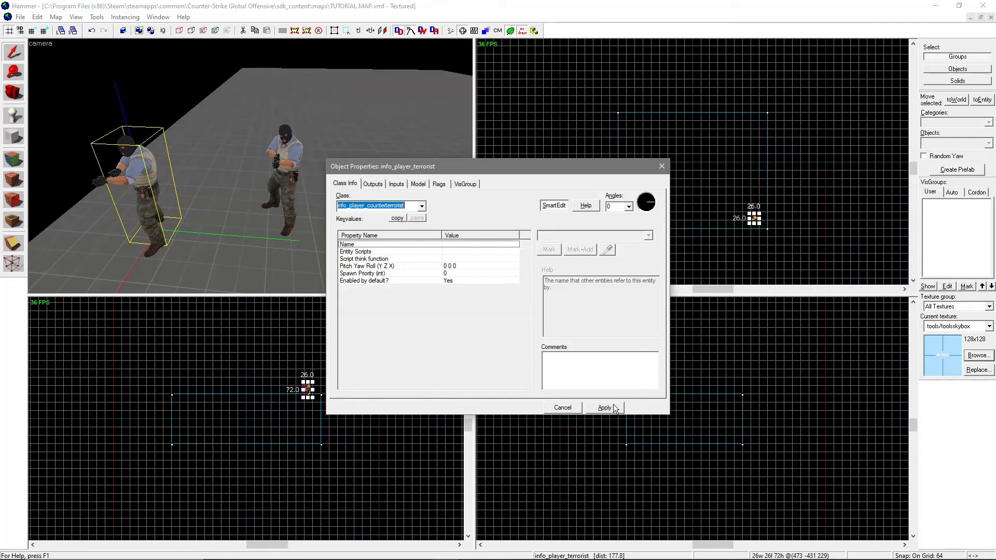
{"action": "left_click", "coordinate": [662, 166]}
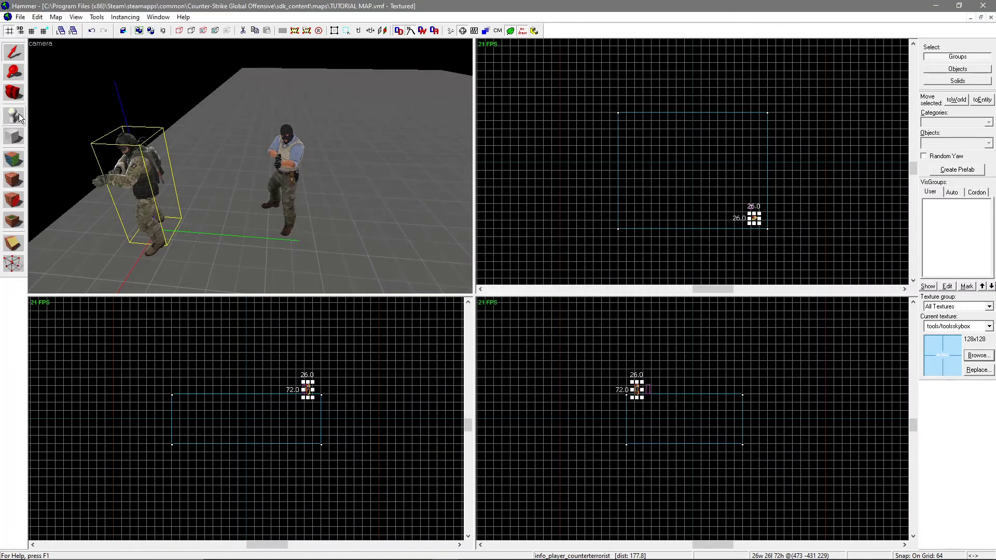
- Place a new entity on the floor near the two spawns with the Entity Tool
{"action": "left_click", "coordinate": [18, 119]}
{"action": "key", "text": "d"}
{"action": "key", "text": "s"}
{"action": "left_click", "coordinate": [286, 203]}
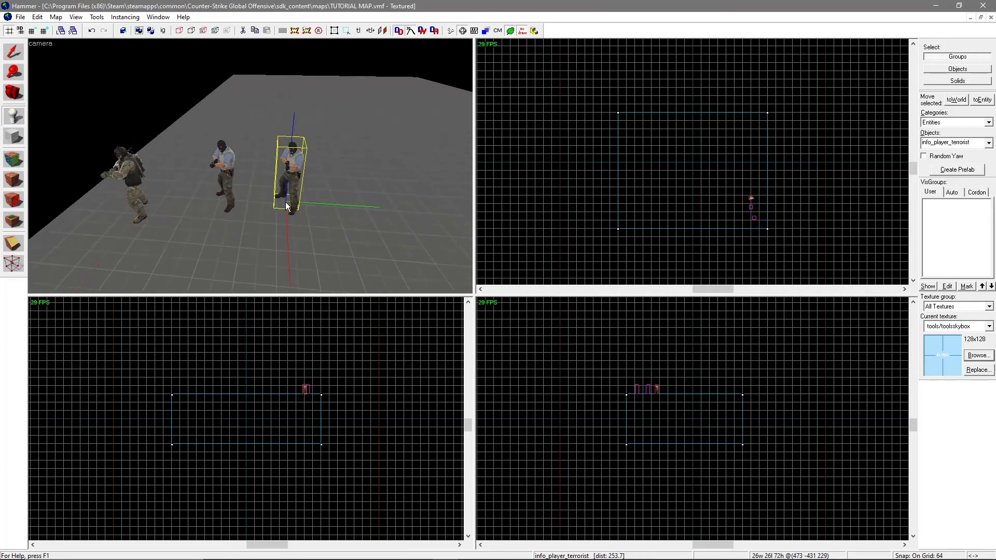
- Change the new entity's Class to light and apply it
{"action": "left_click", "coordinate": [14, 52]}
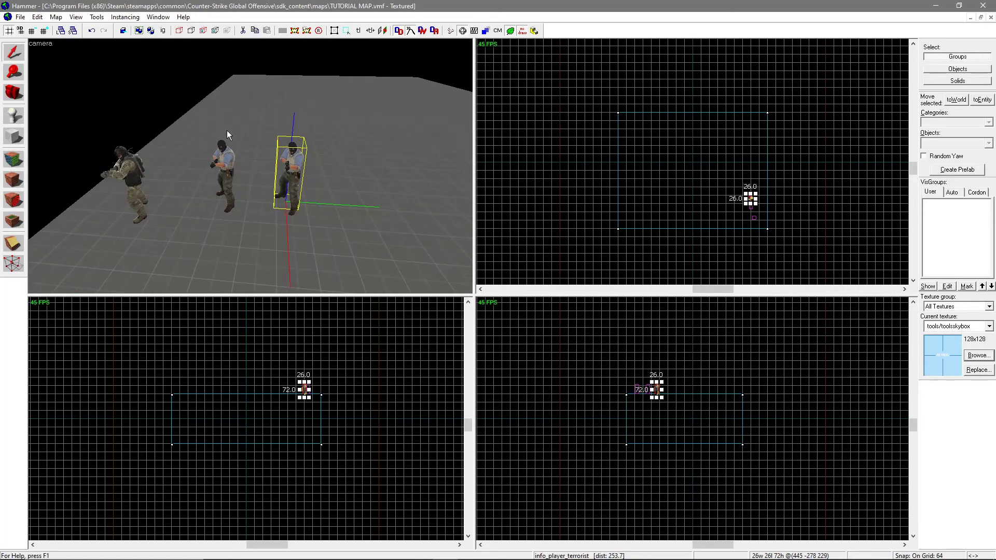
{"action": "double_click", "coordinate": [294, 168]}
{"action": "double_click", "coordinate": [403, 206]}
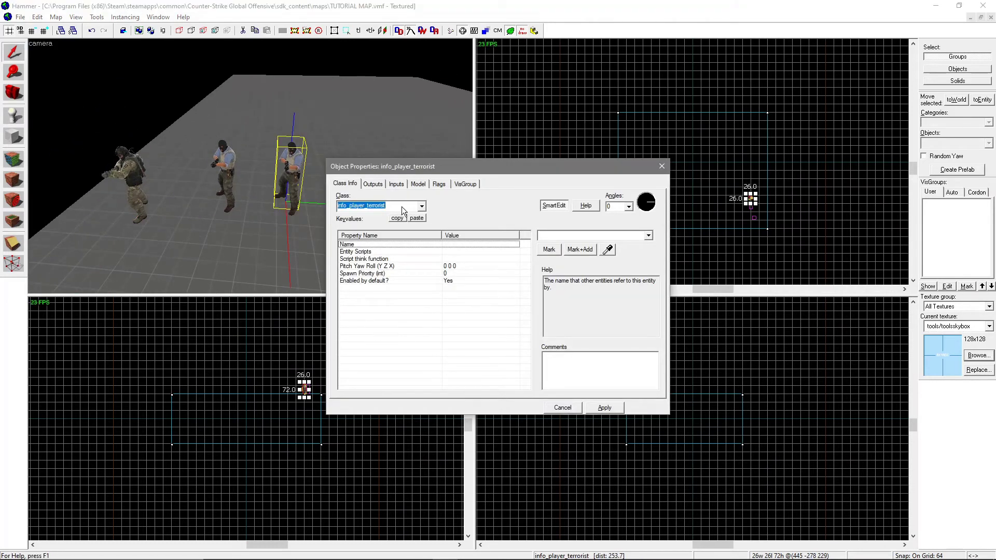
{"action": "type", "text": "ligh"}
{"action": "left_click", "coordinate": [394, 218]}
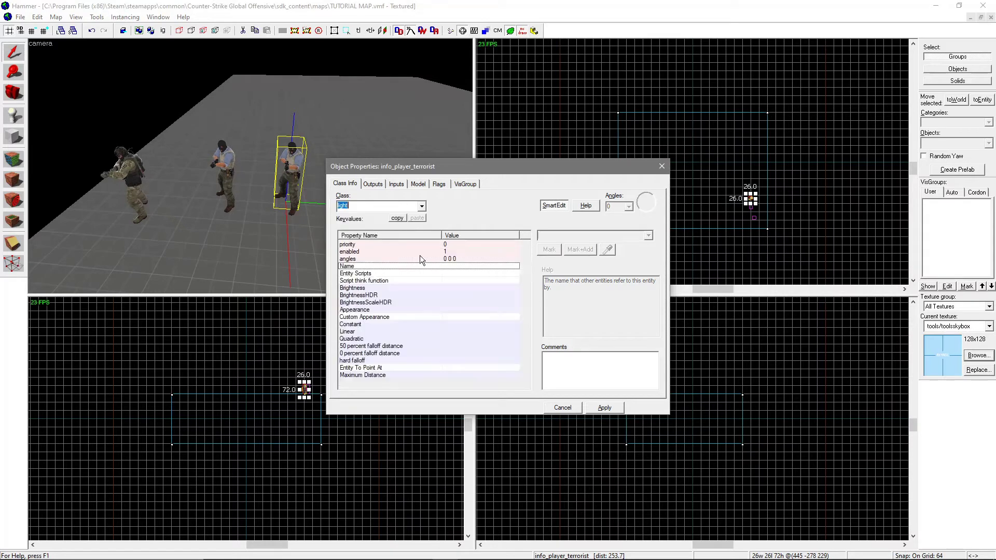
{"action": "left_click", "coordinate": [604, 408]}
{"action": "left_click", "coordinate": [665, 166]}
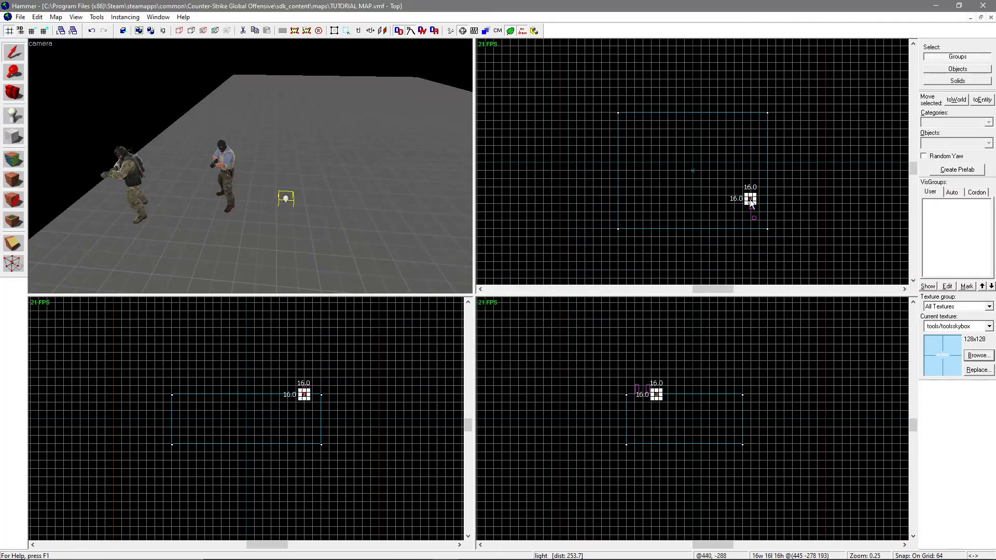
- Raise the light above the floor in the Right view and reapply its properties
{"action": "left_click_drag", "start_coordinate": [750, 203], "coordinate": [743, 200]}
{"action": "scroll", "coordinate": [326, 398], "scroll_direction": "up", "scroll_amount": 6}
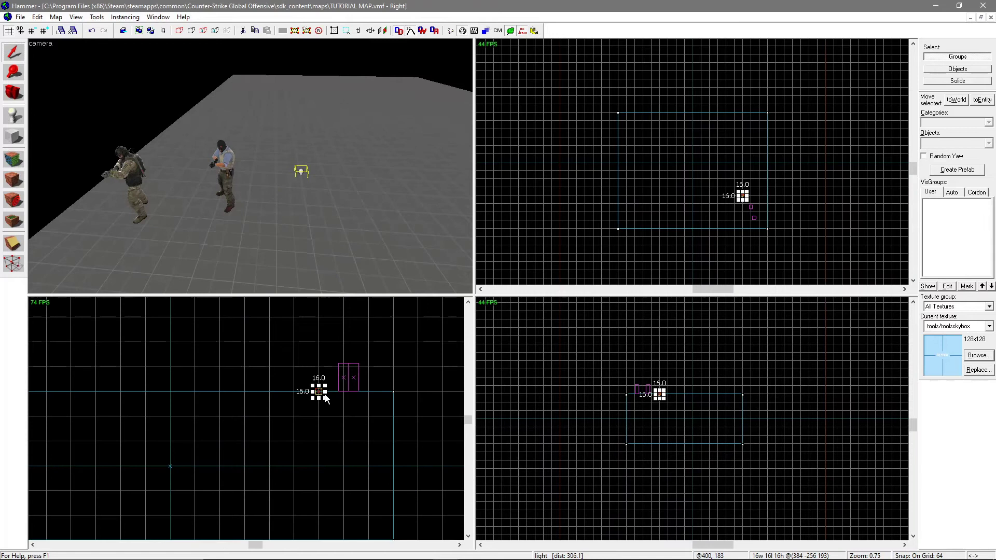
{"action": "left_click_drag", "start_coordinate": [326, 399], "coordinate": [326, 374]}
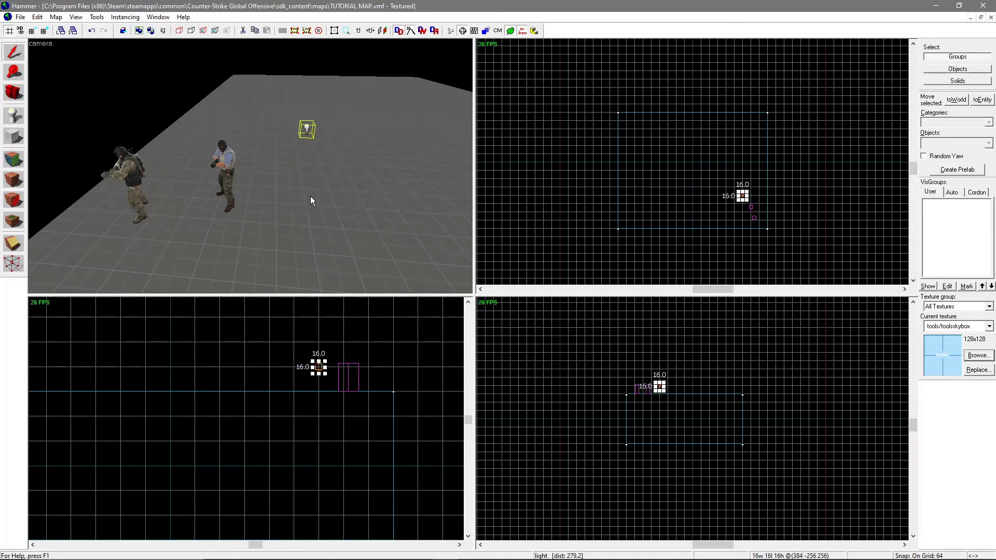
{"action": "key", "text": "alt+Return"}
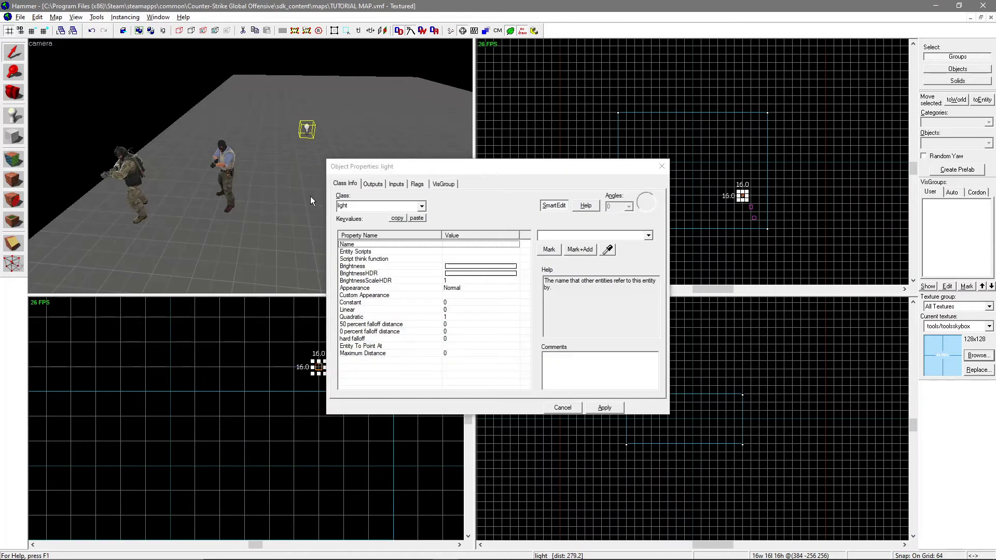
{"action": "left_click", "coordinate": [607, 409]}
{"action": "left_click", "coordinate": [666, 170]}
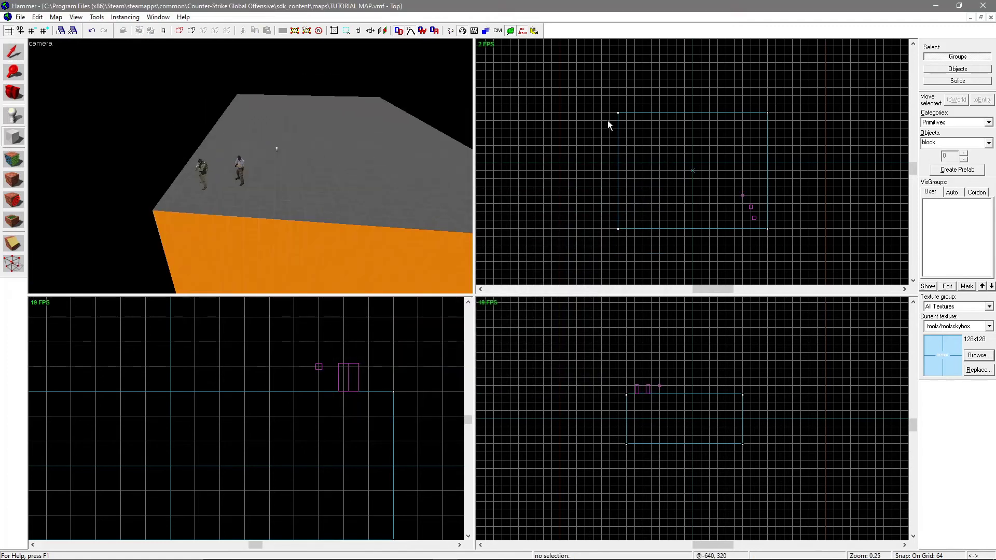
- Build 64-wide toolsskybox wall blocks along the floor's left and far edges
{"action": "left_click_drag", "start_coordinate": [609, 120], "coordinate": [617, 228]}
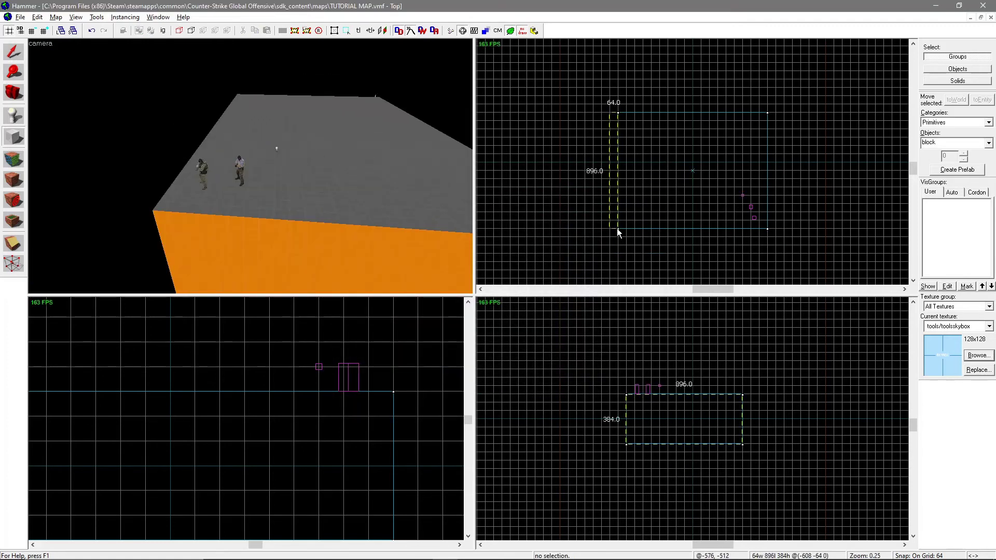
{"action": "left_click_drag", "start_coordinate": [686, 419], "coordinate": [687, 374]}
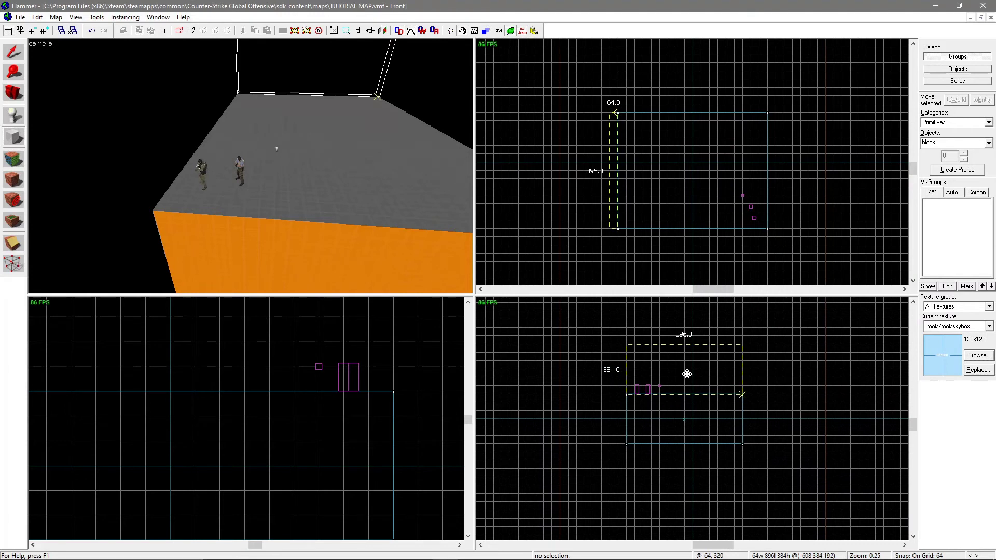
{"action": "key", "text": "Return"}
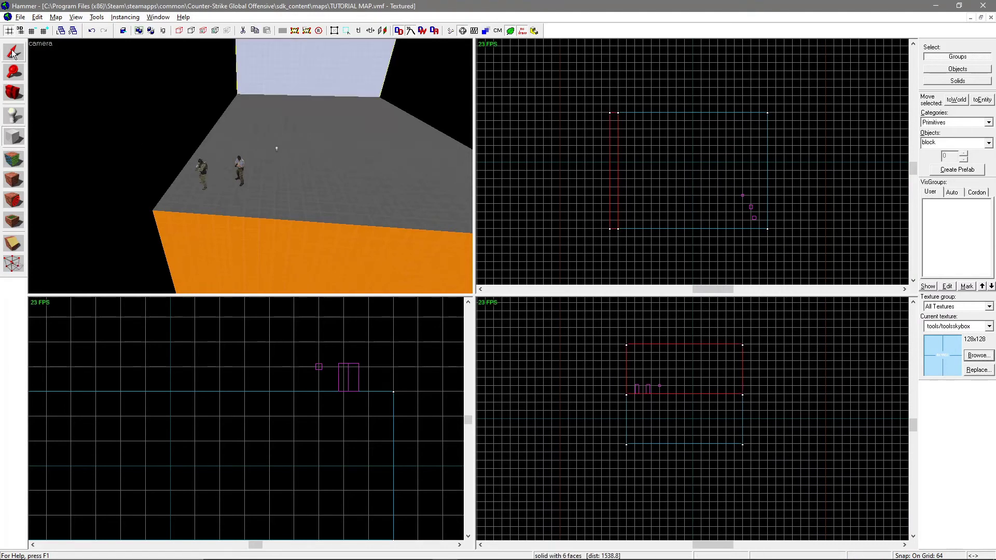
{"action": "left_click", "coordinate": [14, 54]}
{"action": "key", "text": "d"}
{"action": "left_click", "coordinate": [14, 136]}
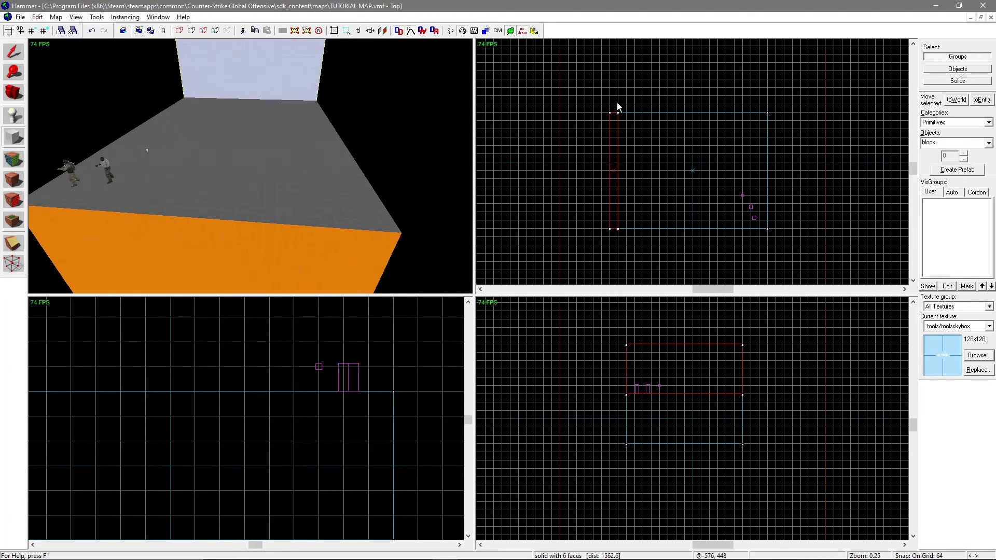
{"action": "left_click_drag", "start_coordinate": [618, 107], "coordinate": [618, 237]}
{"action": "key", "text": "Return"}
{"action": "key", "text": "Return"}
{"action": "key", "text": "Return"}
- Create an 896-wide toolsskybox ceiling block over the room
{"action": "left_click_drag", "start_coordinate": [626, 338], "coordinate": [746, 348]}
{"action": "key", "text": "z"}
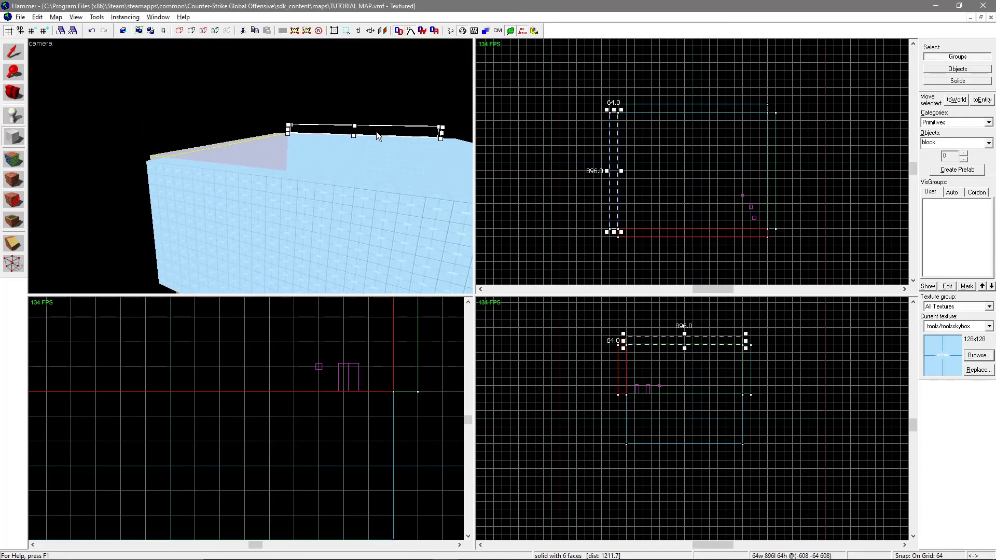
{"action": "left_click_drag", "start_coordinate": [618, 172], "coordinate": [769, 171]}
{"action": "key", "text": "Return"}
- Compile and run the map with F9, waiting for a keypress after compiling
{"action": "key", "text": "z"}
{"action": "key", "text": "w"}
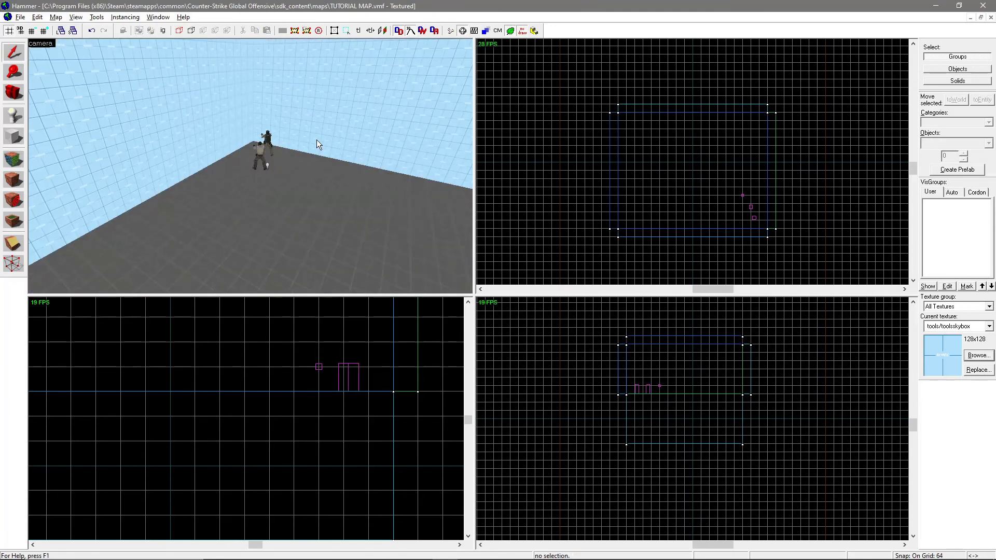
{"action": "key", "text": "F9"}
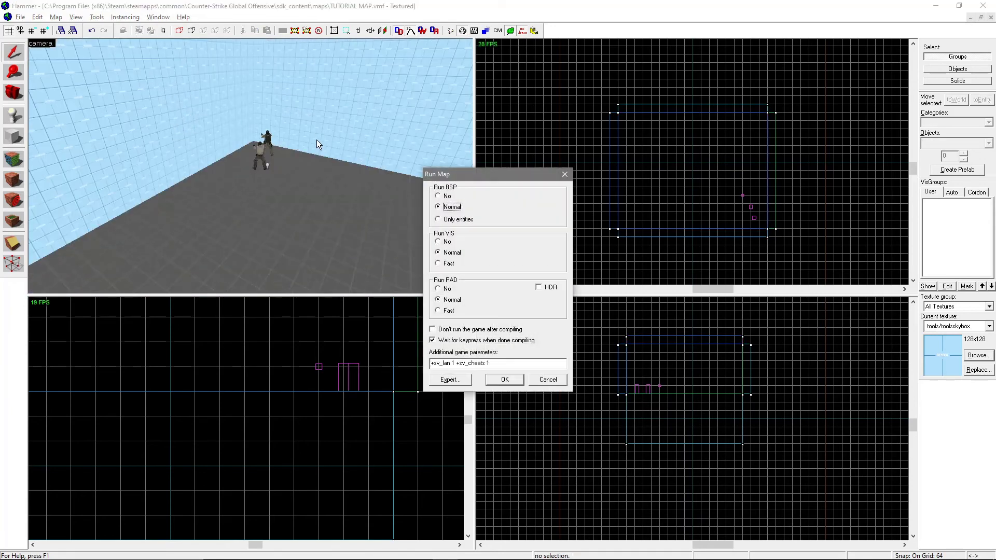
{"action": "left_click", "coordinate": [449, 341]}
{"action": "left_click", "coordinate": [505, 380]}
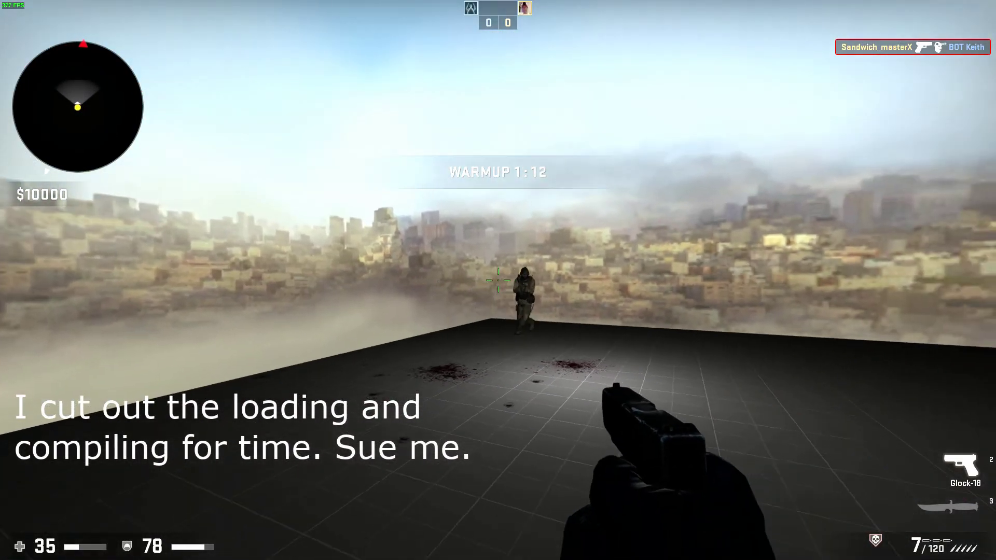
- Shoot at the bot in CS:GO, then open the tutorial map compile log
{"action": "left_click", "coordinate": [498, 280]}
{"action": "left_click", "coordinate": [499, 280]}
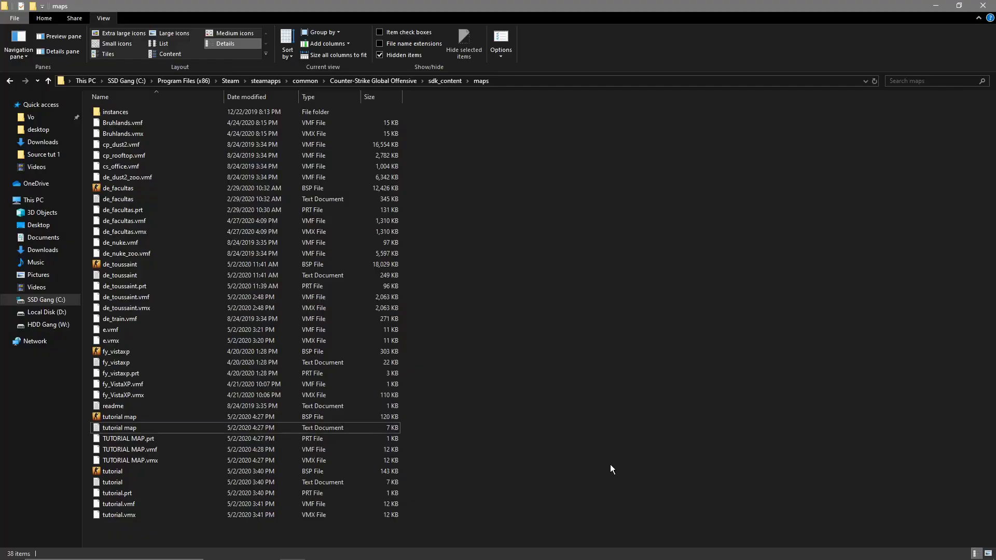
{"action": "left_click", "coordinate": [341, 425]}
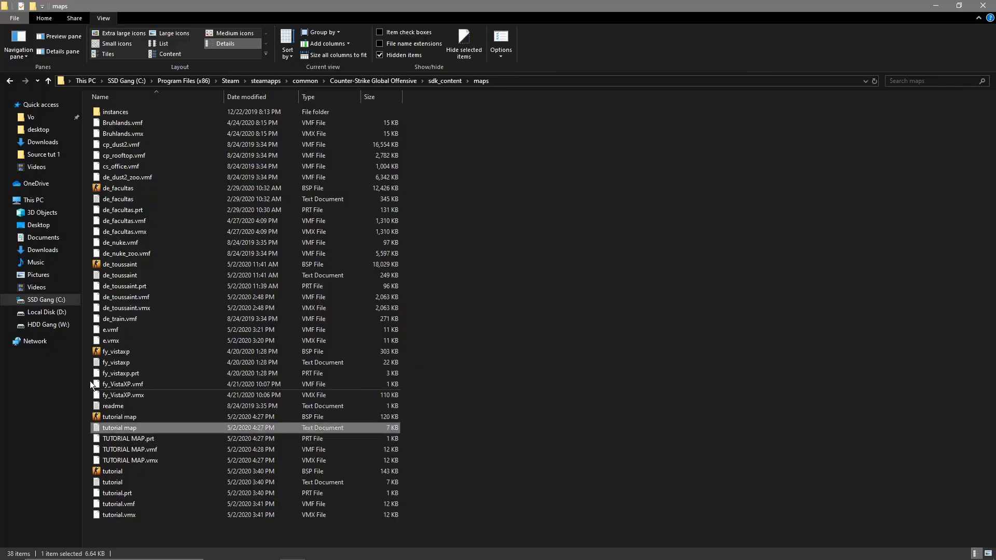
{"action": "double_click", "coordinate": [206, 428]}
- Scroll through the compile log in Notepad and close it
{"action": "scroll", "coordinate": [311, 363], "scroll_direction": "down", "scroll_amount": 6}
{"action": "scroll", "coordinate": [363, 311], "scroll_direction": "up", "scroll_amount": 6}
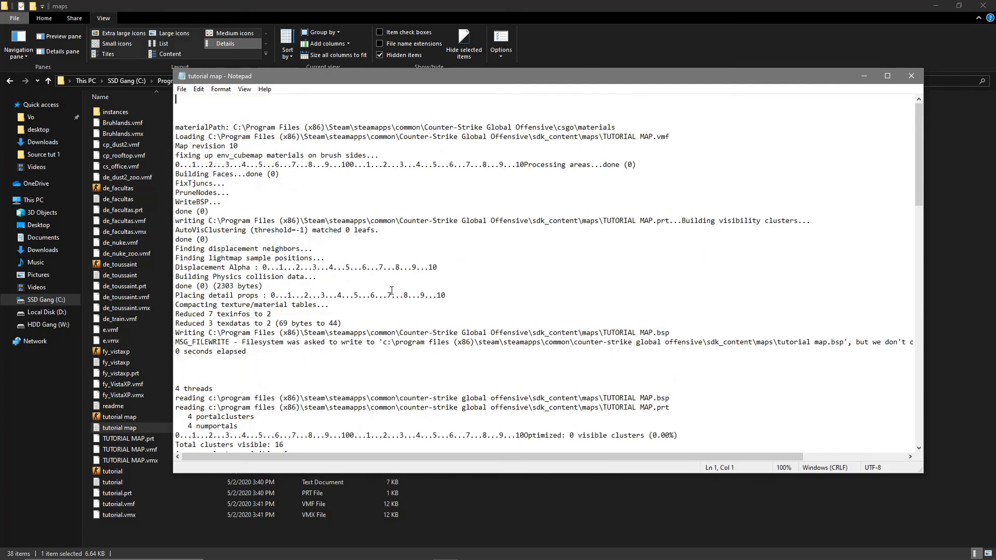
{"action": "scroll", "coordinate": [384, 301], "scroll_direction": "down", "scroll_amount": 6}
{"action": "scroll", "coordinate": [391, 294], "scroll_direction": "up", "scroll_amount": 6}
{"action": "key", "text": "alt+F4"}
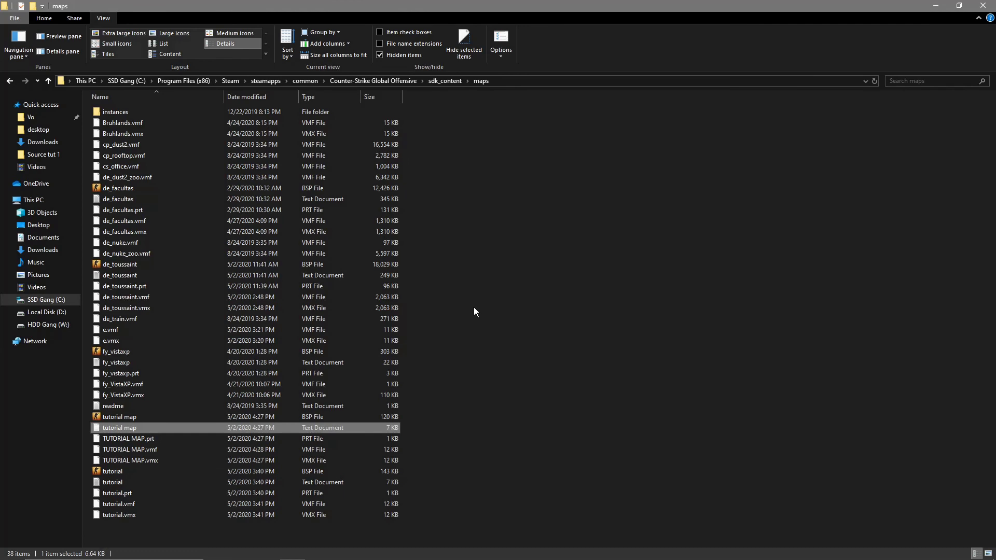